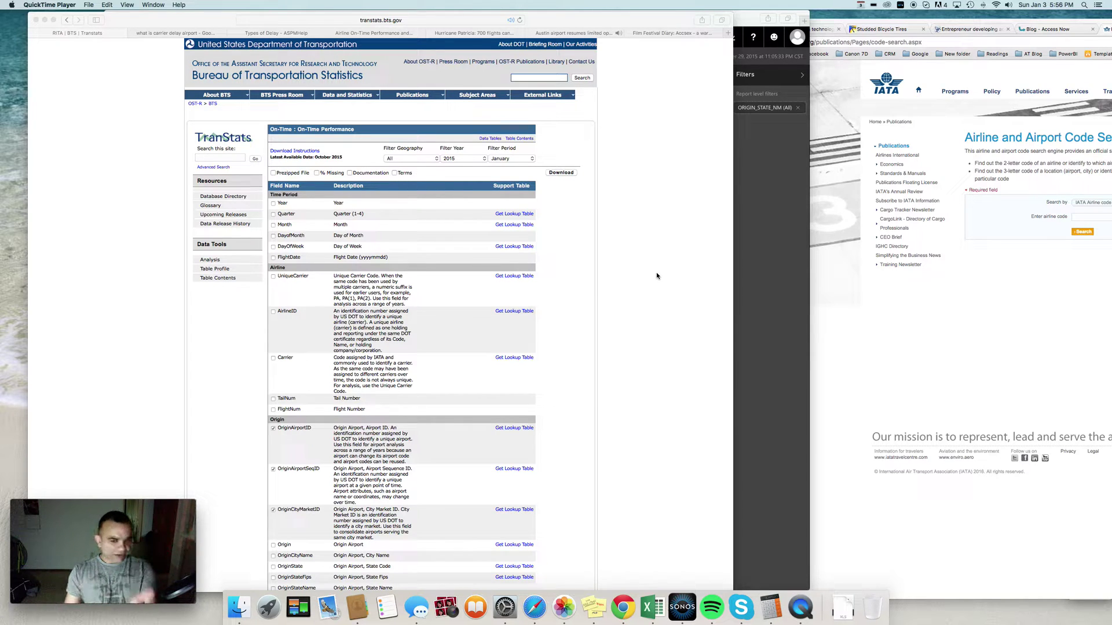
- Review the selectable time period, airline, origin and destination fields on the On-Time Performance download page
scroll(628, 259, "down", 5)
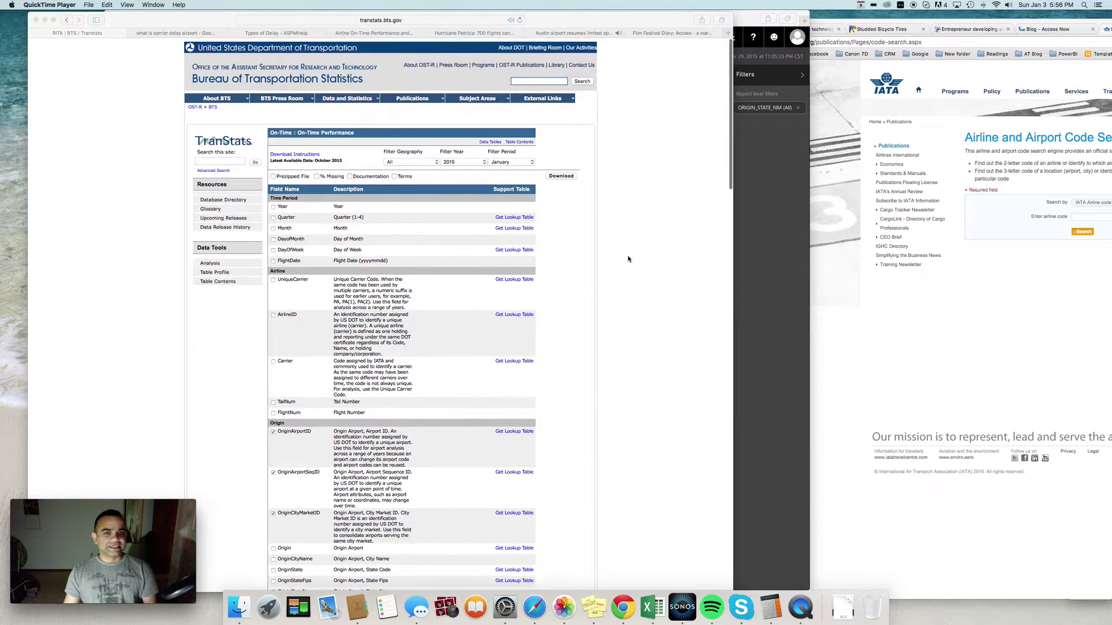
scroll(628, 259, "up", 5)
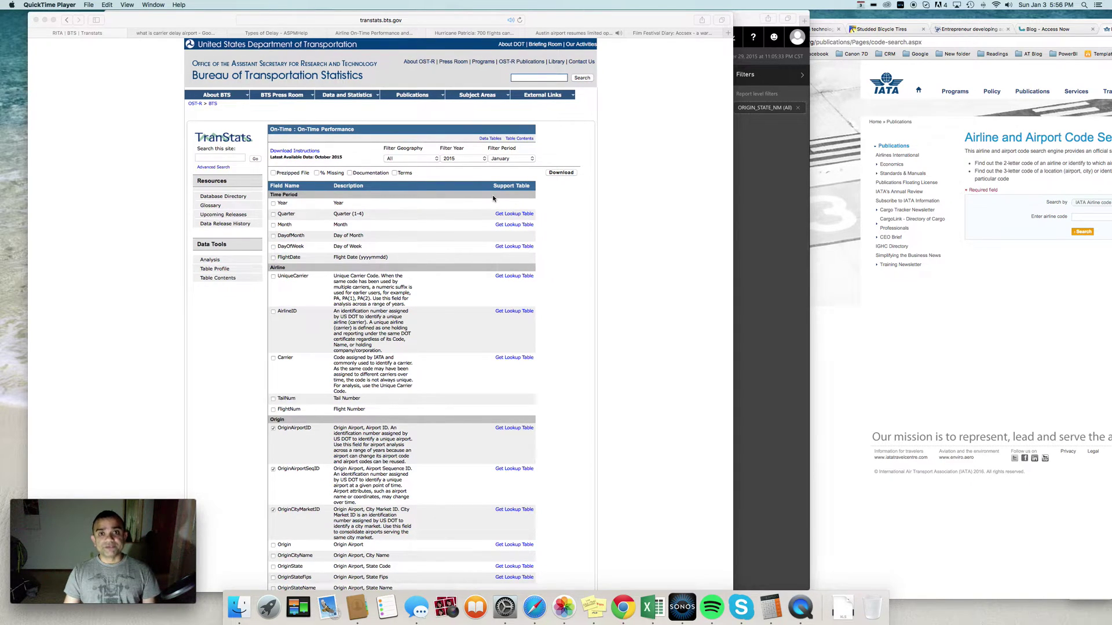
scroll(493, 197, "down", 3)
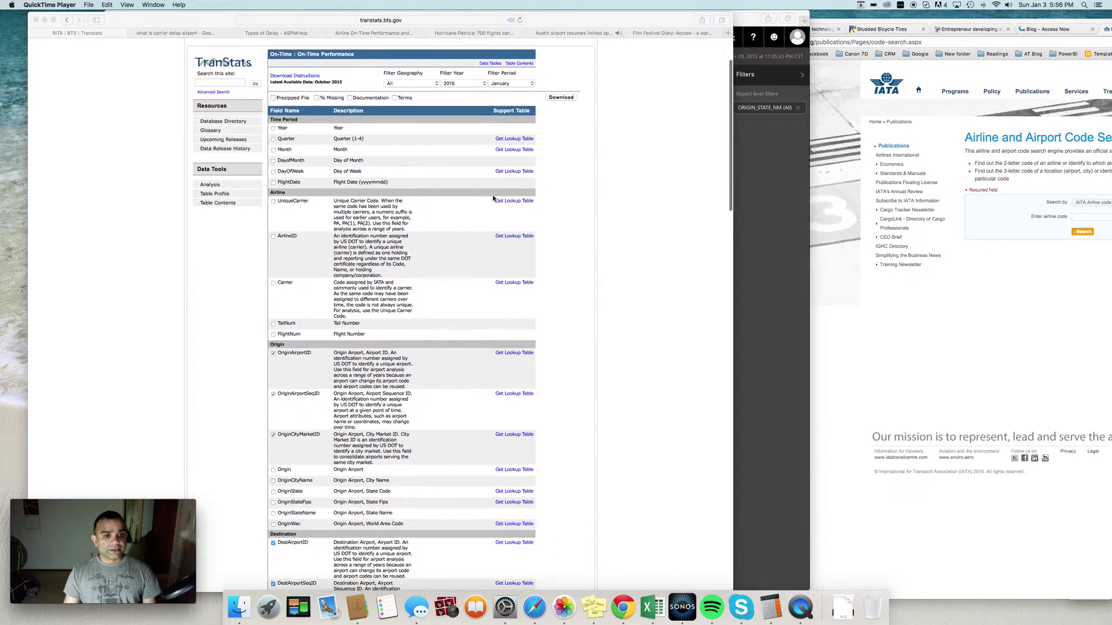
scroll(492, 197, "up", 4)
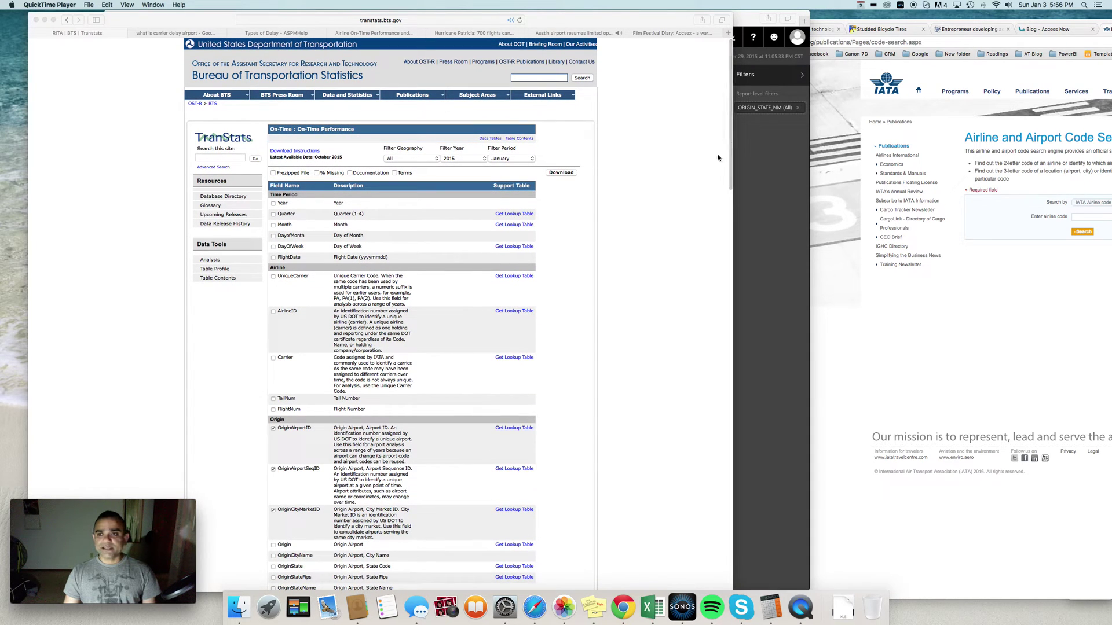
- Switch to the 245038933_T_ONTIME workbook in Excel and examine its columns from YEAR across to the delay and diversion fields
left_click(666, 614)
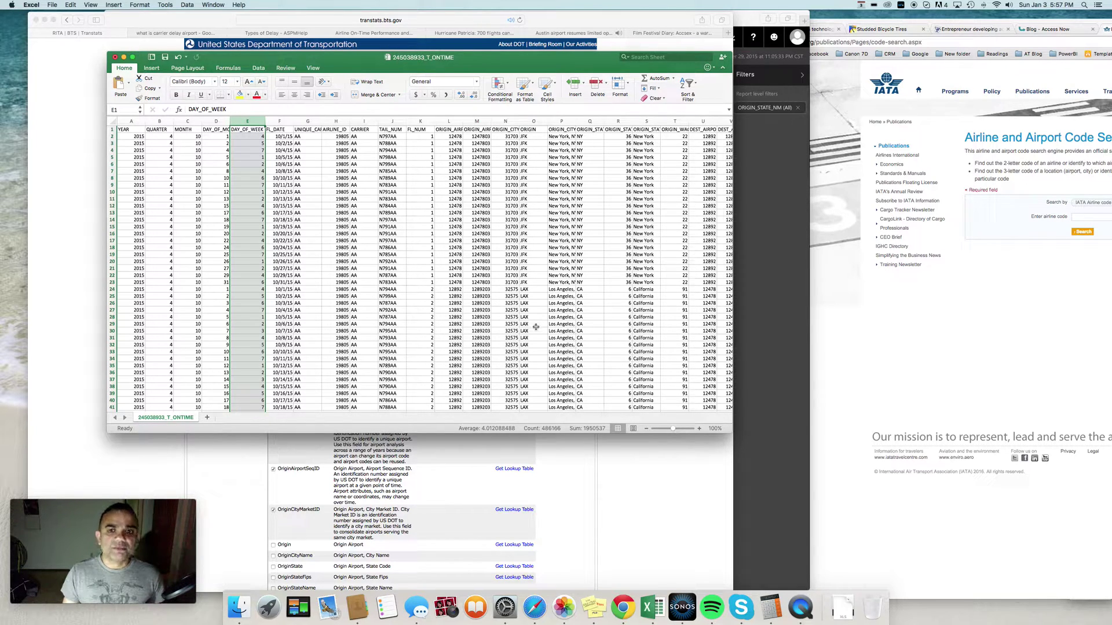
scroll(536, 327, "right", 3)
scroll(553, 178, "right", 10)
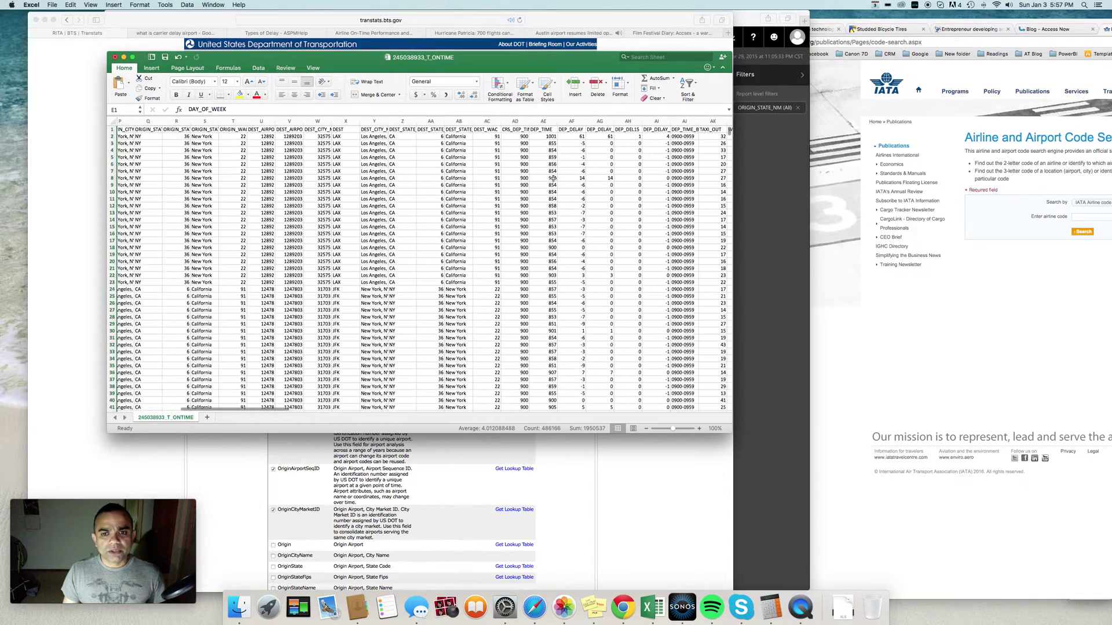
scroll(553, 178, "right", 2)
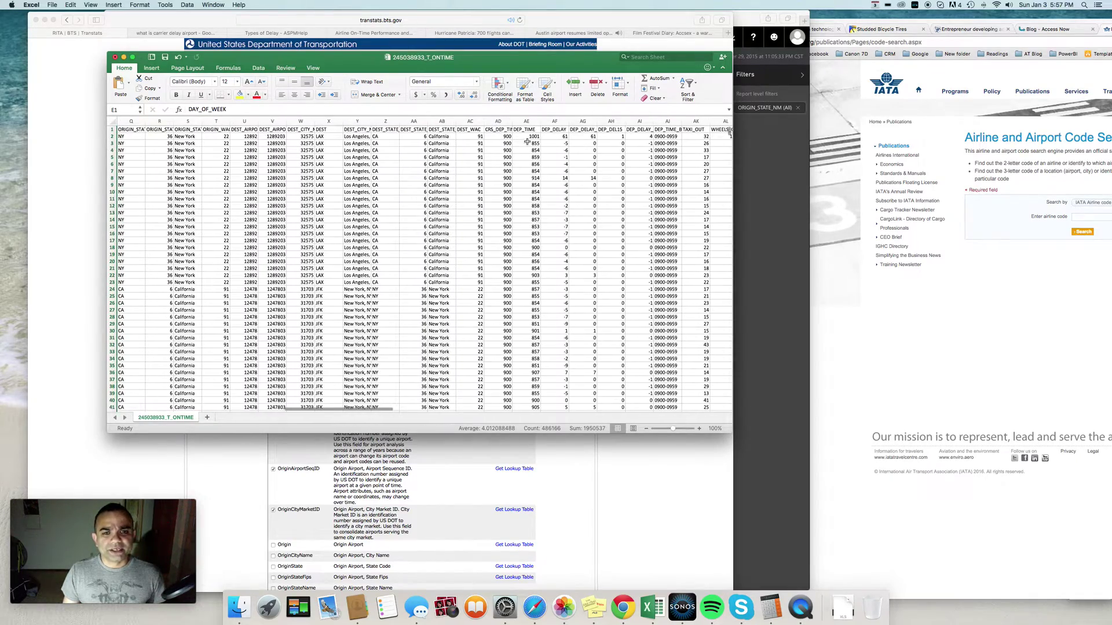
scroll(644, 179, "right", 2)
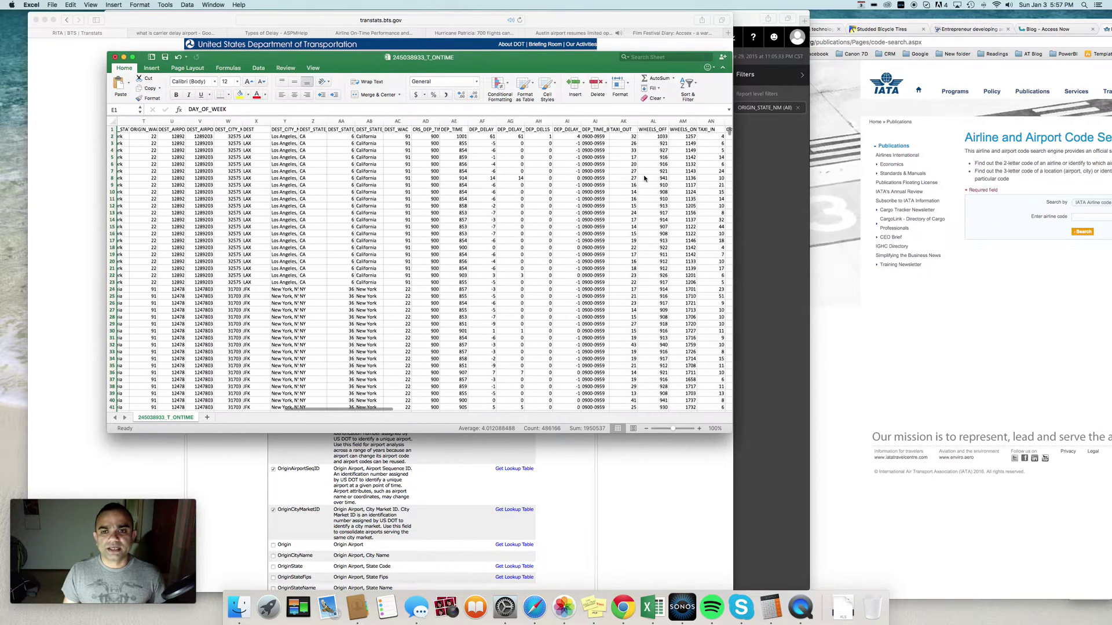
scroll(644, 178, "right", 1)
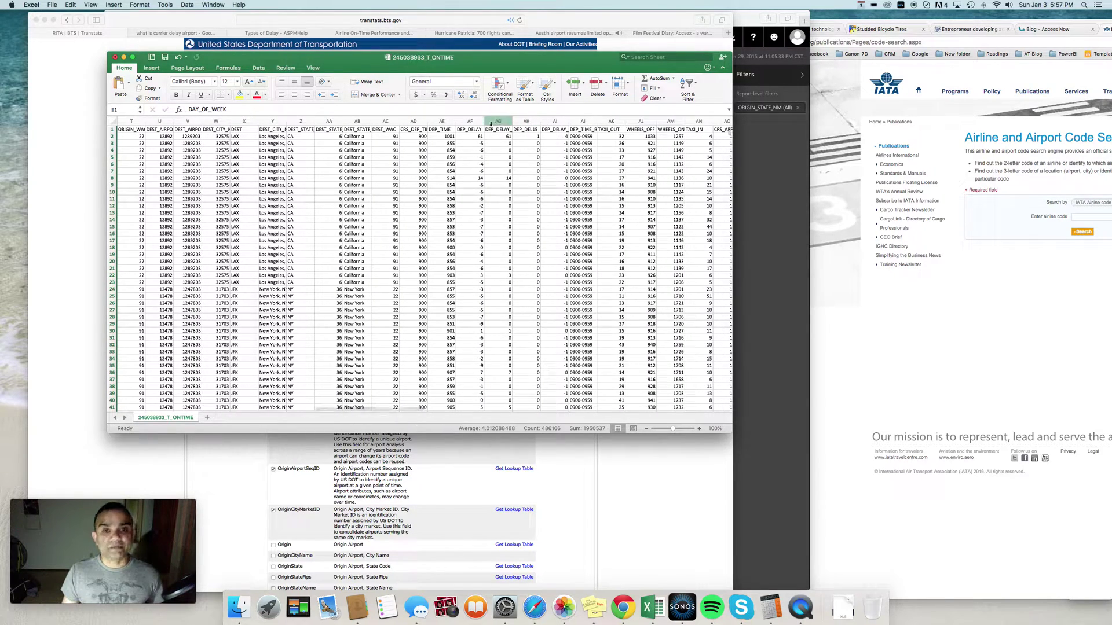
scroll(496, 248, "right", 3)
scroll(497, 248, "right", 3)
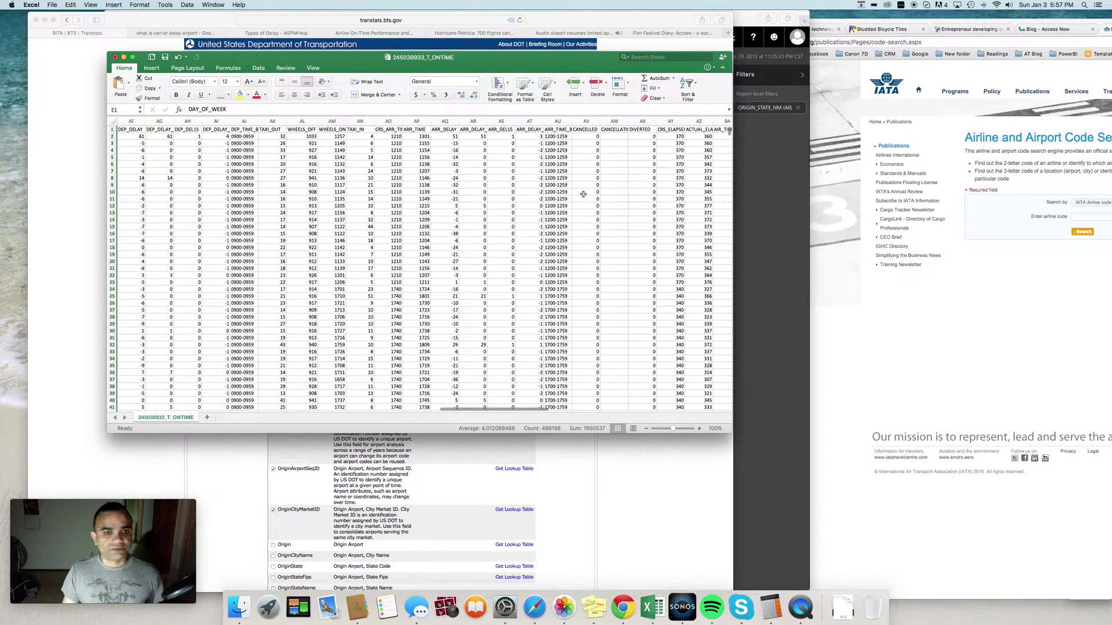
scroll(583, 195, "right", 3)
scroll(583, 194, "right", 3)
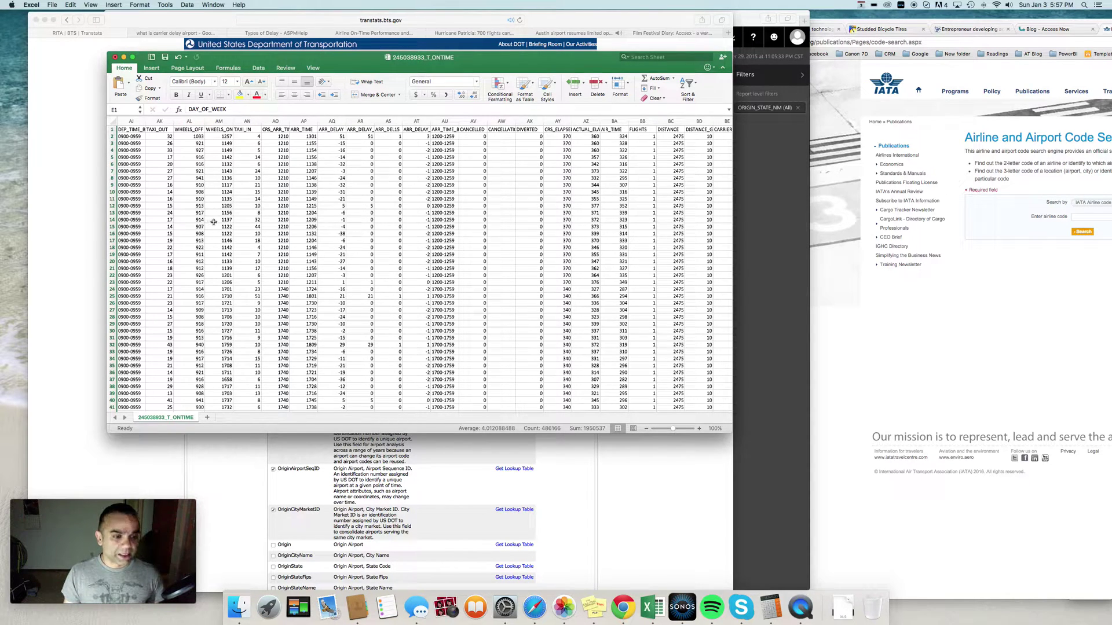
scroll(213, 222, "right", 7)
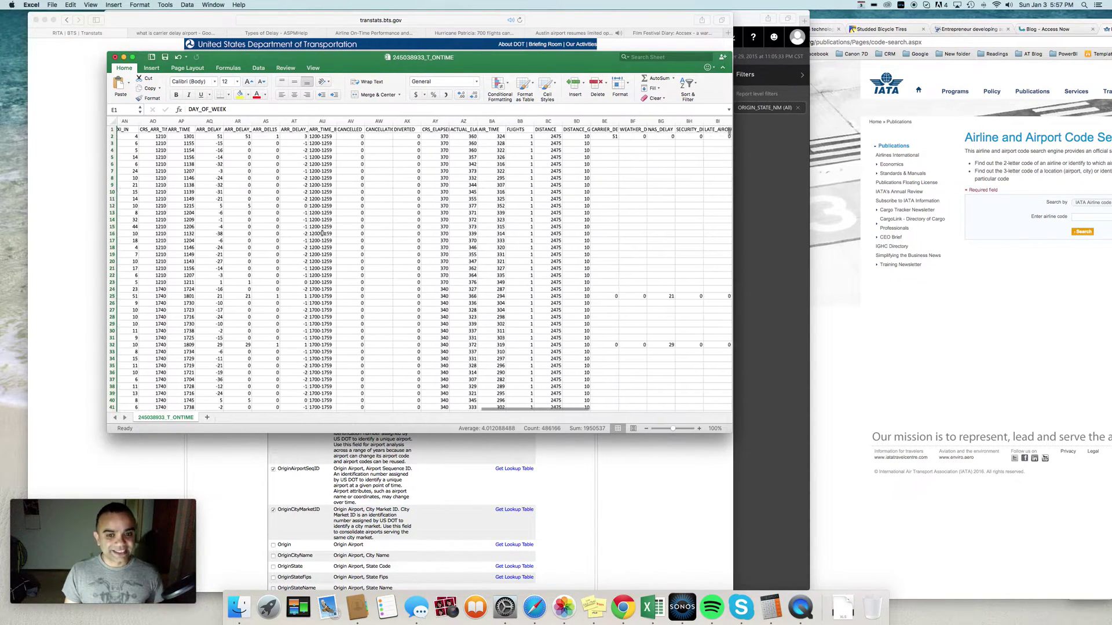
scroll(322, 232, "right", 3)
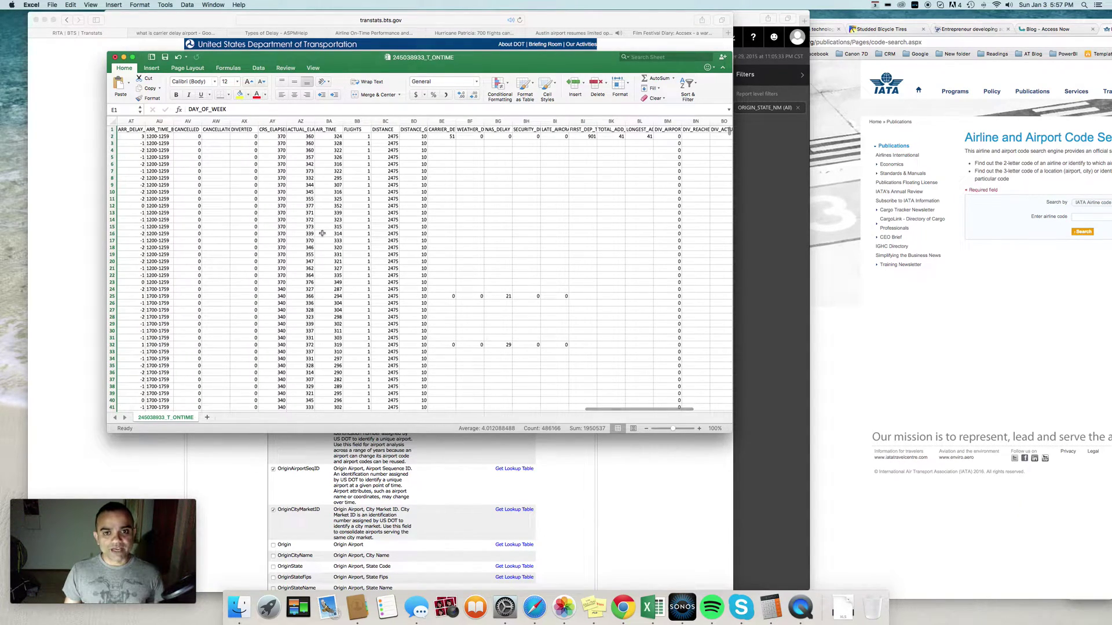
scroll(322, 233, "left", 15)
scroll(322, 233, "left", 1)
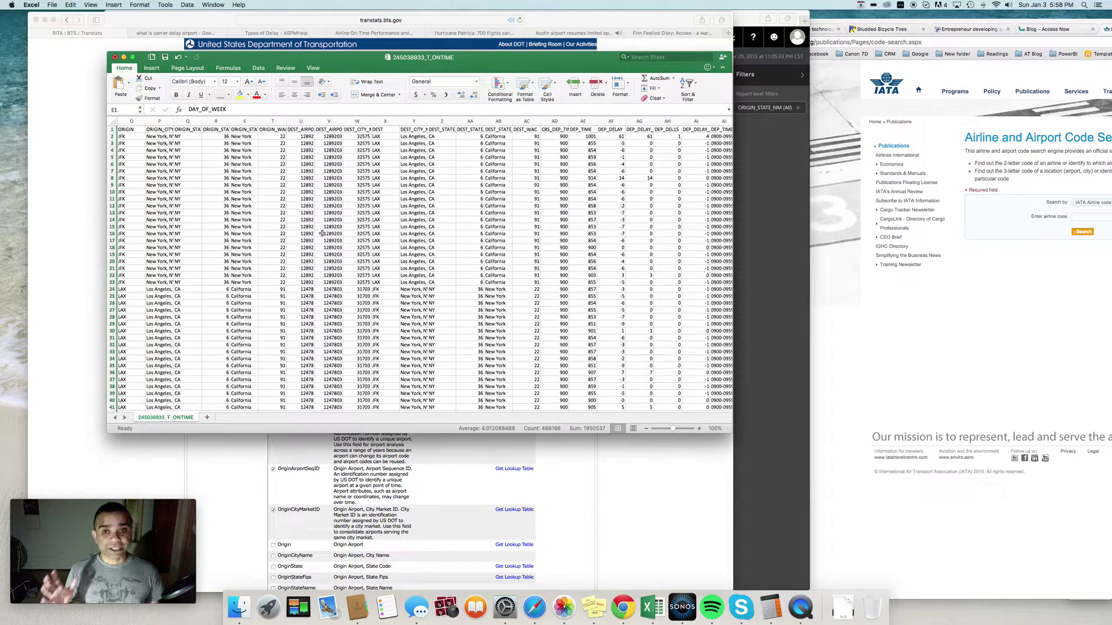
scroll(322, 232, "left", 10)
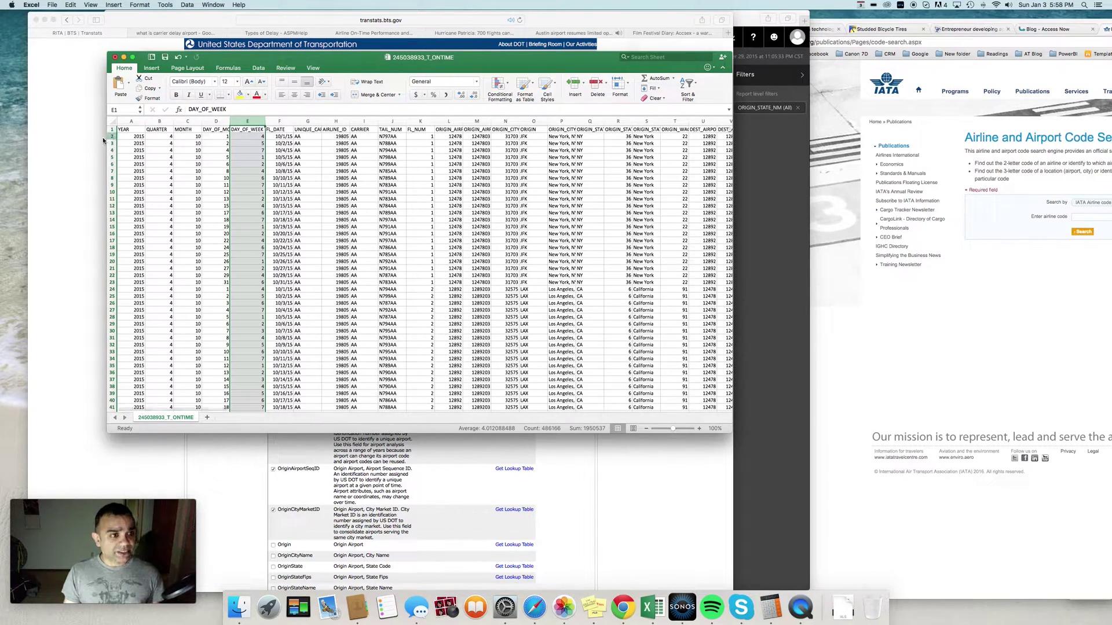
- Switch to the Airline Delays report in Power BI, and look up airline code mq in the IATA code search in Chrome
left_click(762, 184)
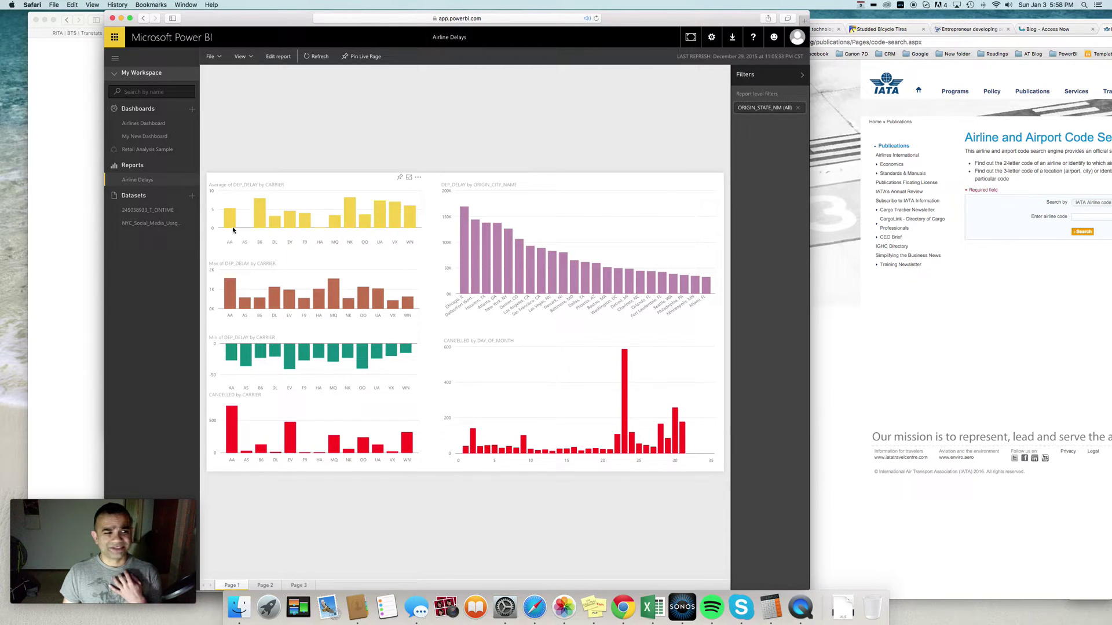
mouse_move(230, 223)
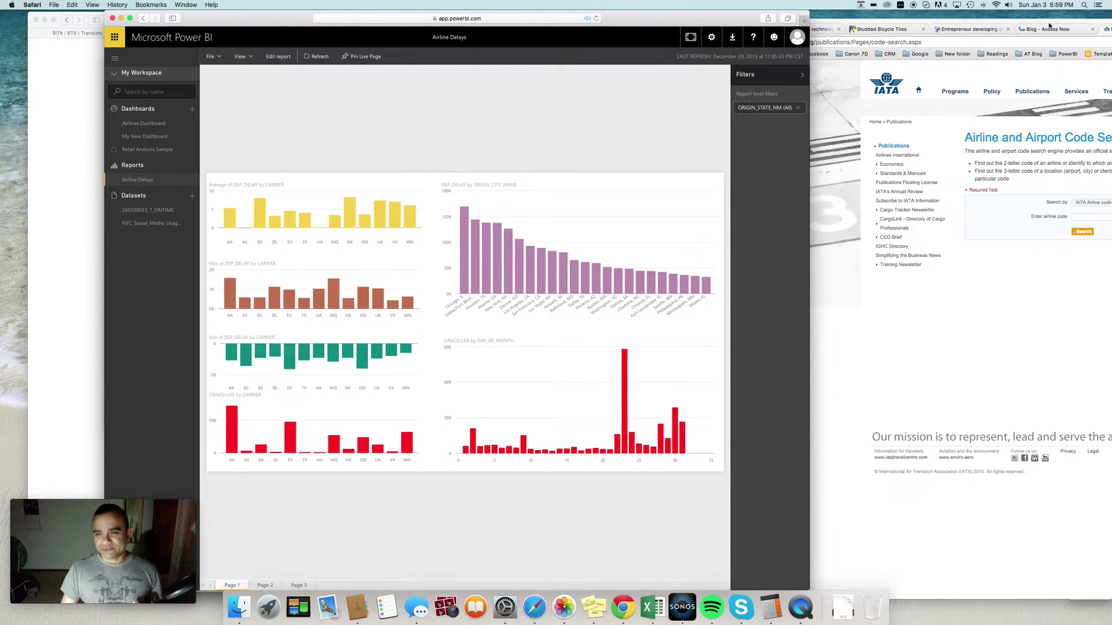
left_click_drag(1089, 24, 1042, 26)
left_click(1056, 219)
type("mq")
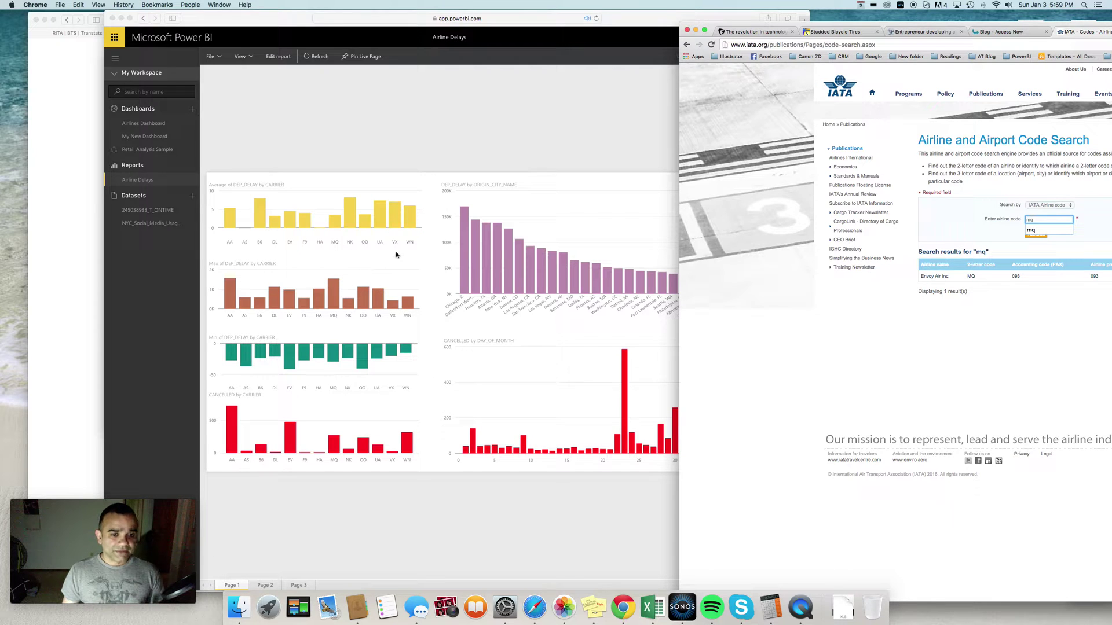
- Look up airline code vx in the IATA code search and move the browser window off the report
double_click(1039, 220)
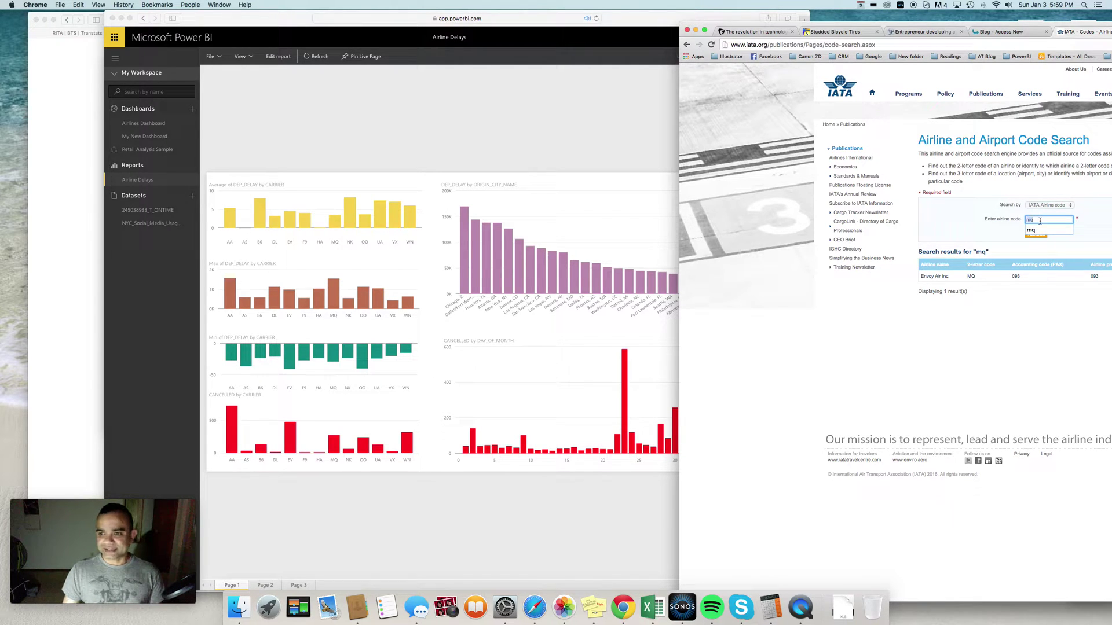
type("vx")
key("Return")
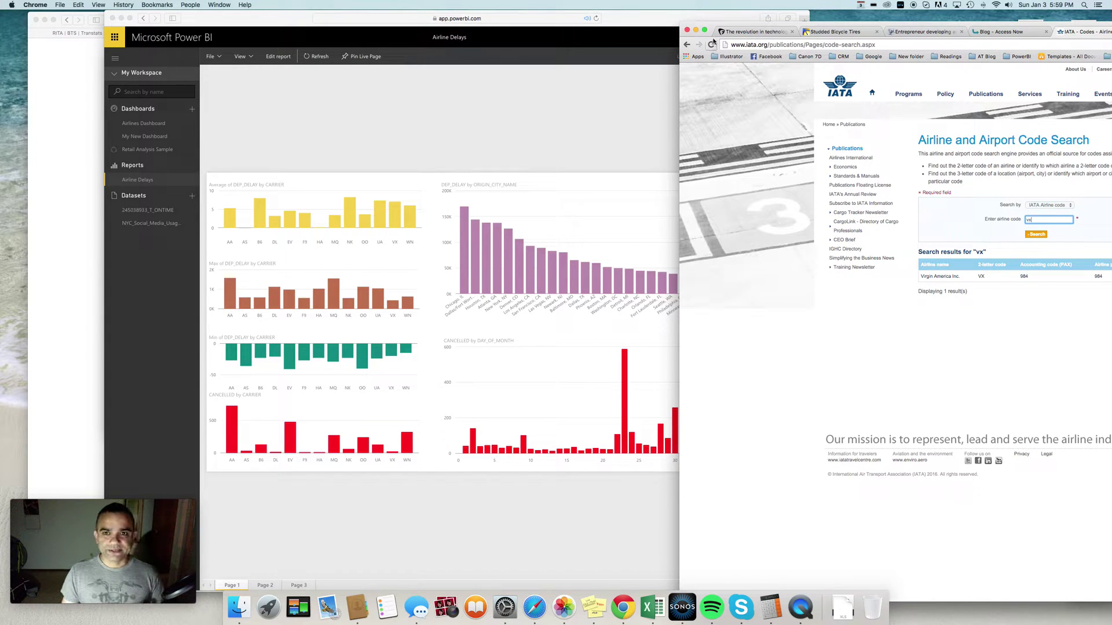
left_click_drag(714, 29, 771, 29)
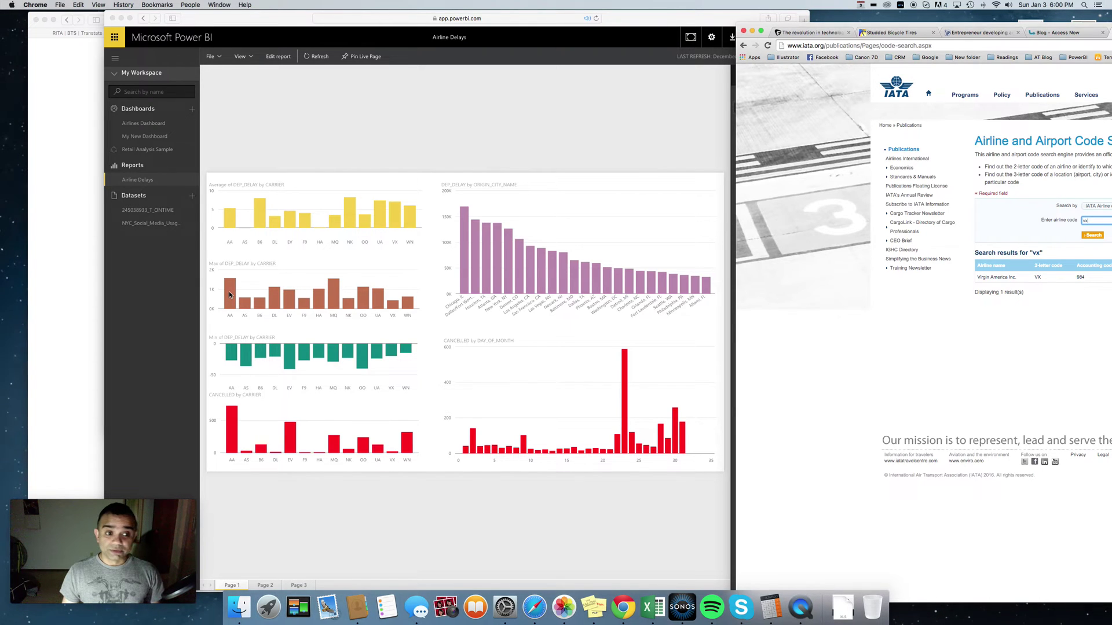
- Inspect the maximum departure delays of AA and MQ in the Power BI report, and look up code mq in the IATA search in Chrome
left_click(236, 274)
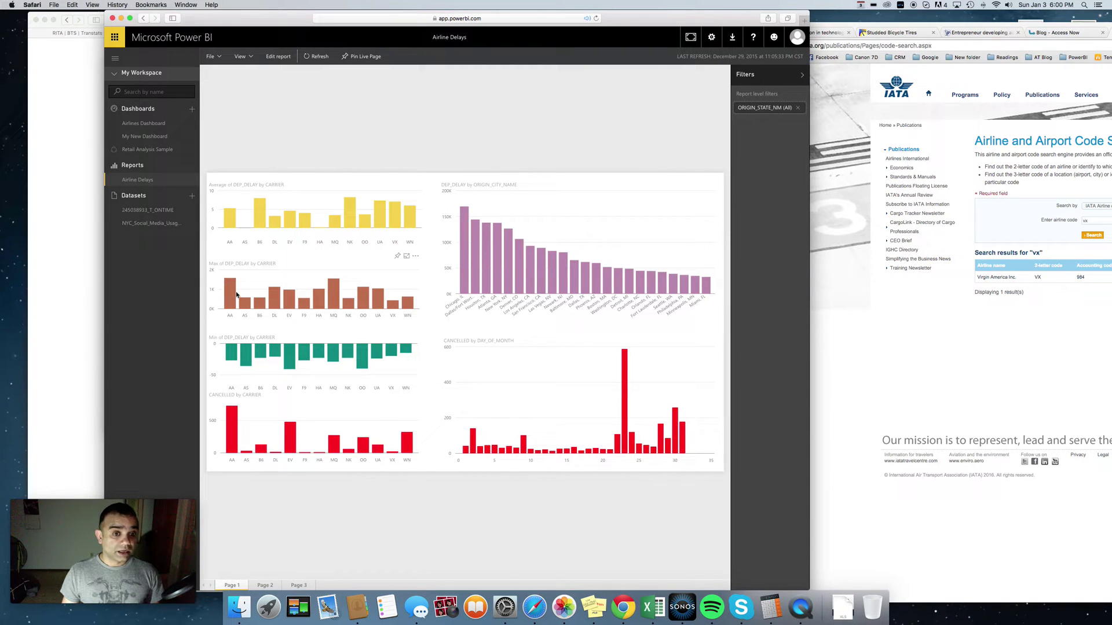
mouse_move(229, 296)
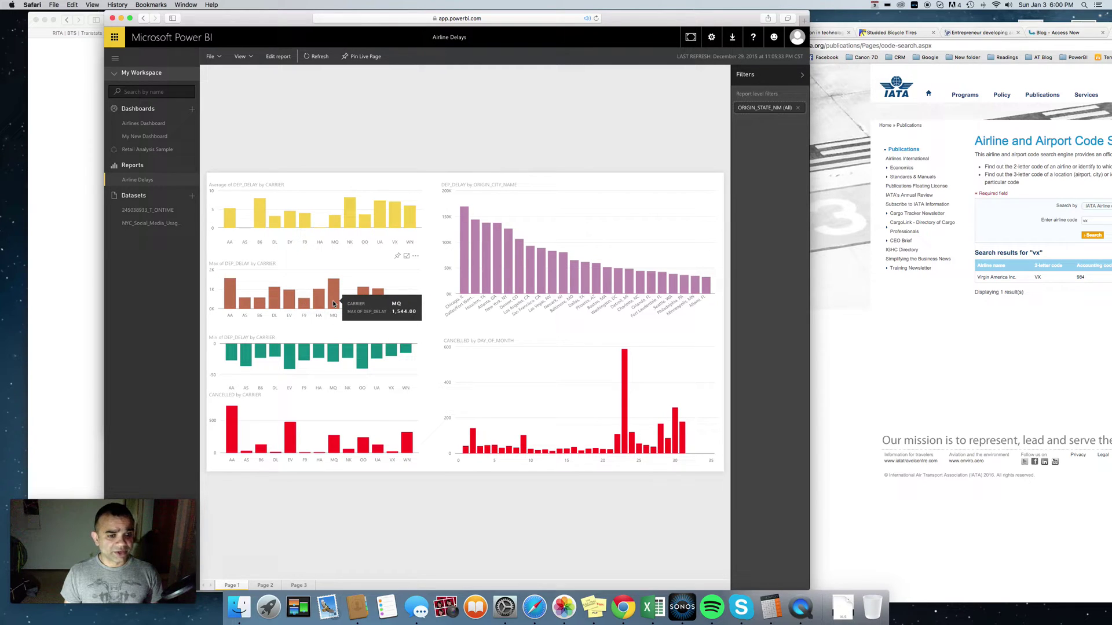
left_click(1103, 220)
double_click(1105, 219)
type("mq")
key("Return")
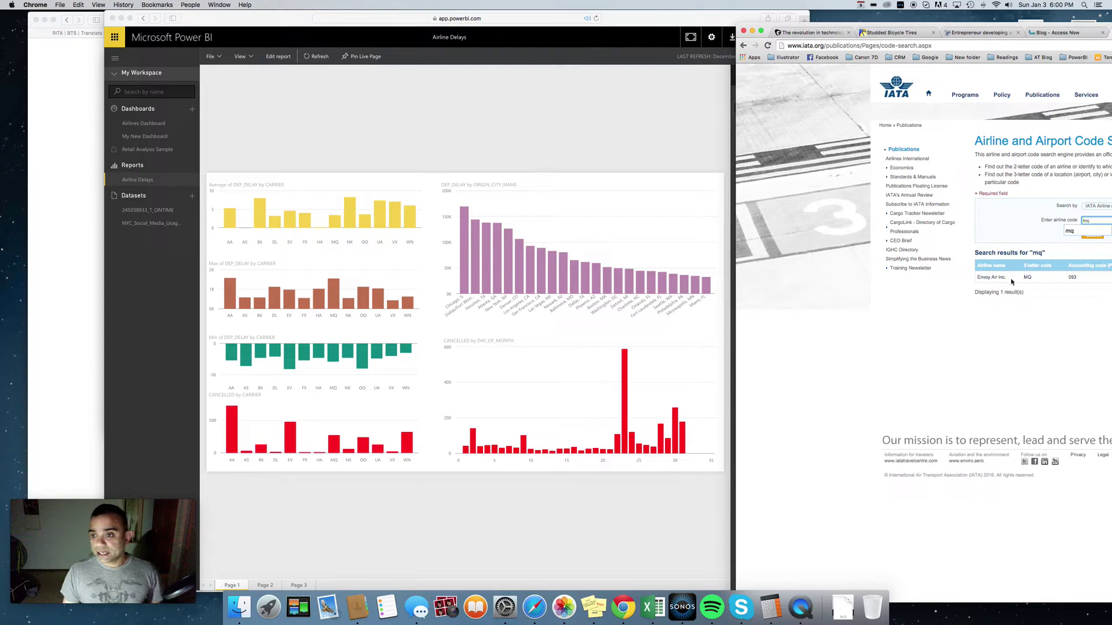
- Return to the Power BI report and examine the cancellations by day of month and the departure delay charts by city and carrier
left_click(333, 294)
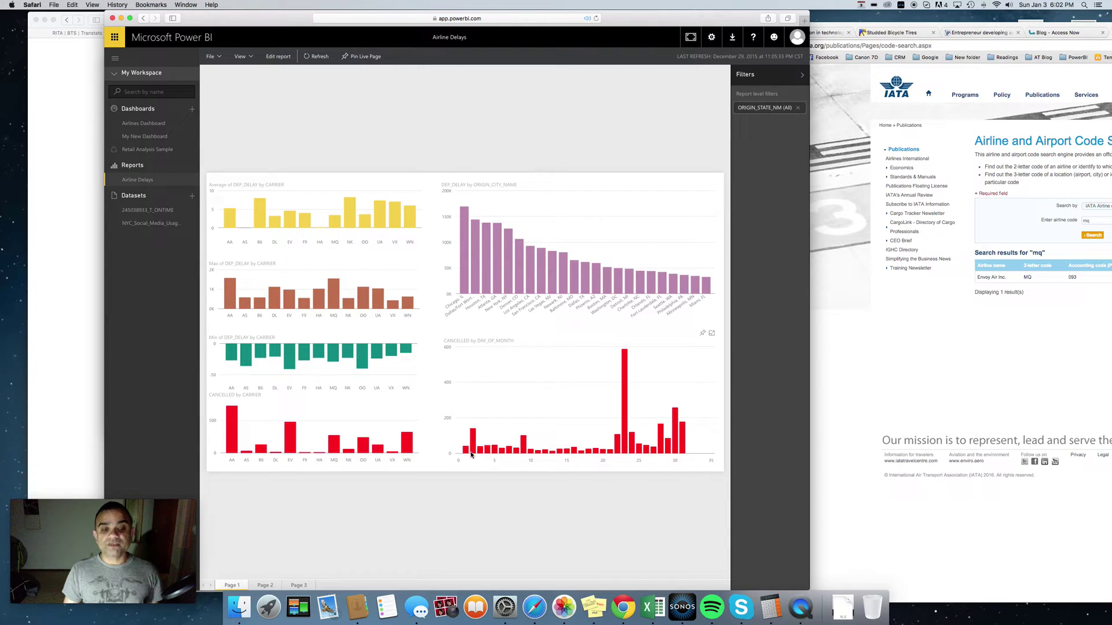
mouse_move(472, 455)
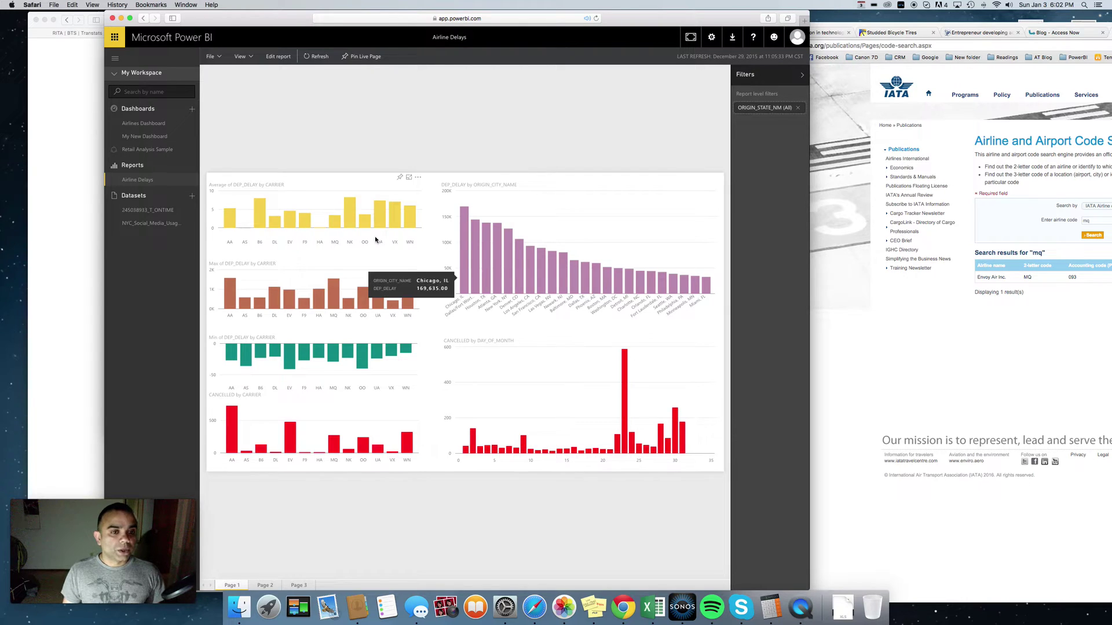
mouse_move(344, 218)
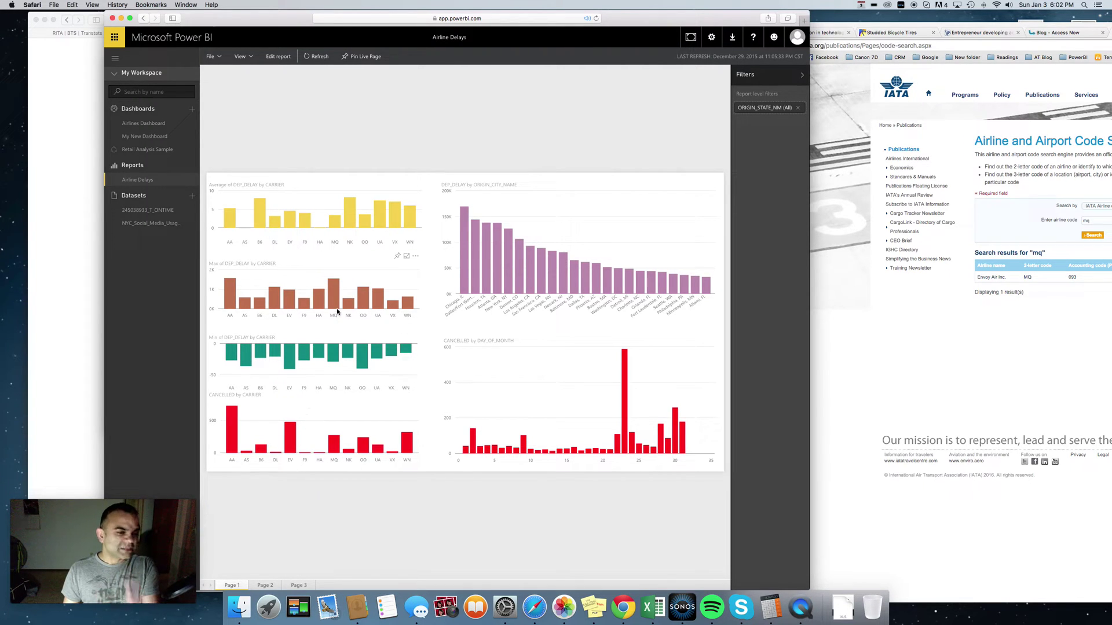
- Highlight carrier AA across the report and examine its share of delays by origin city and cancellations by day of month
left_click(227, 225)
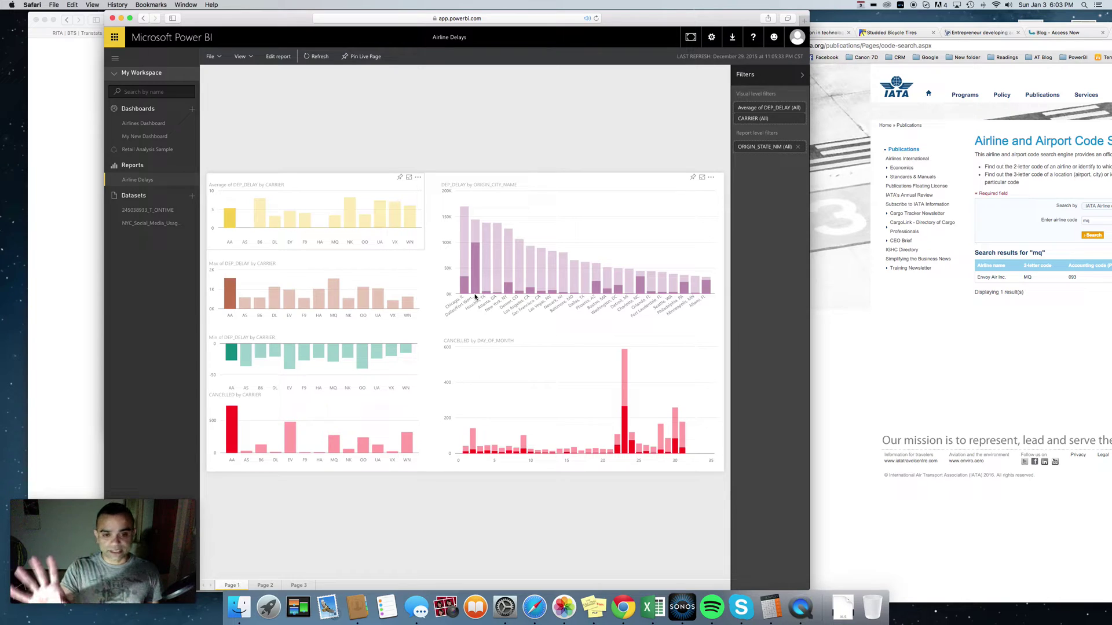
mouse_move(475, 293)
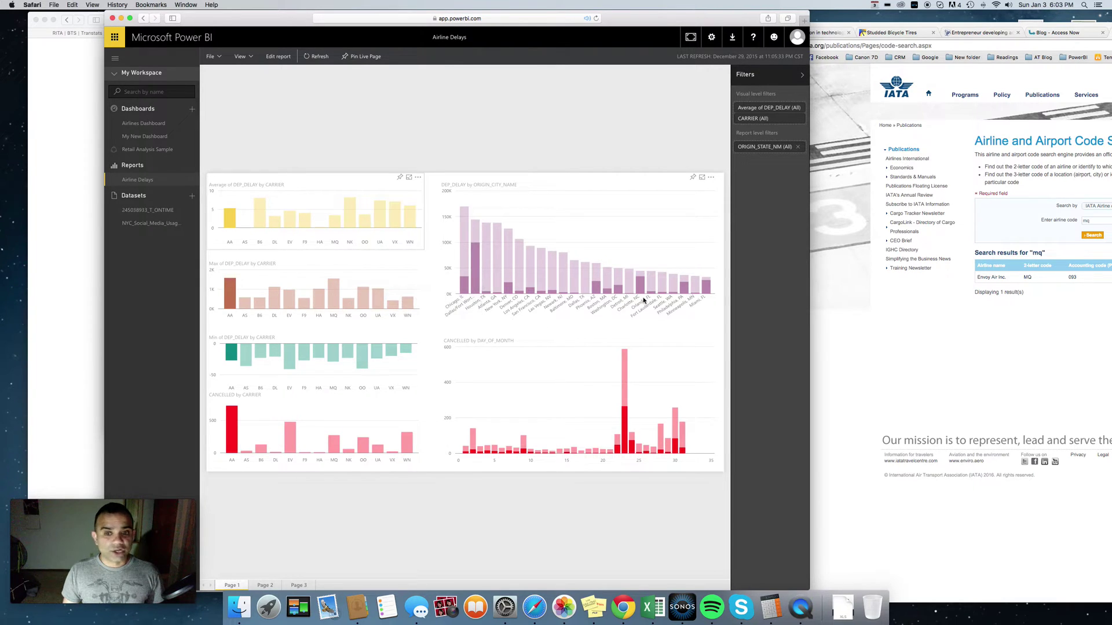
mouse_move(642, 293)
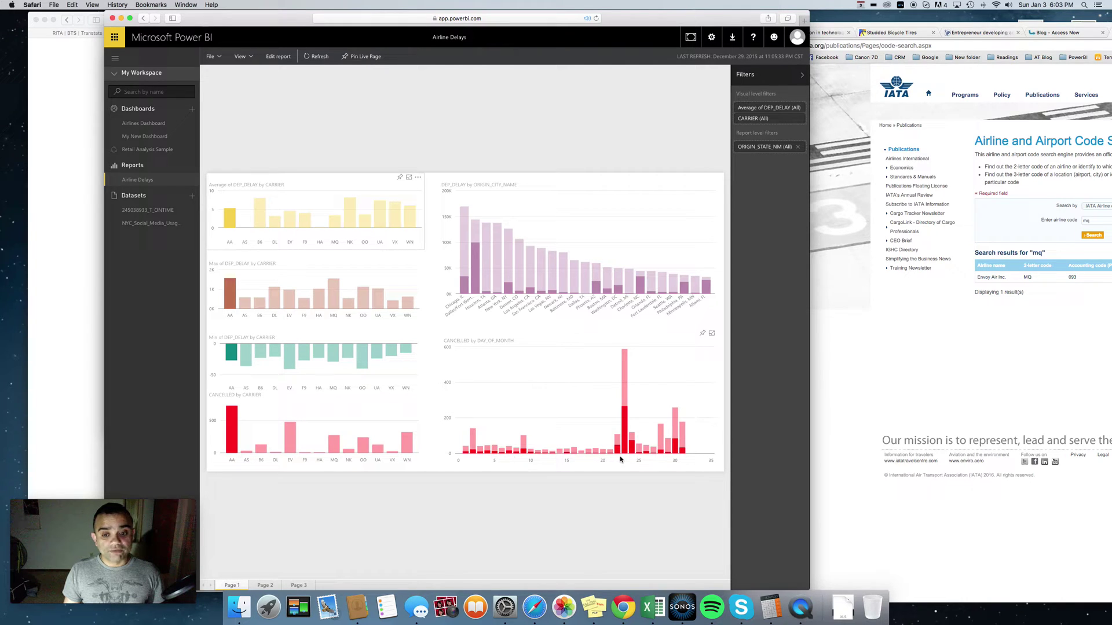
mouse_move(624, 392)
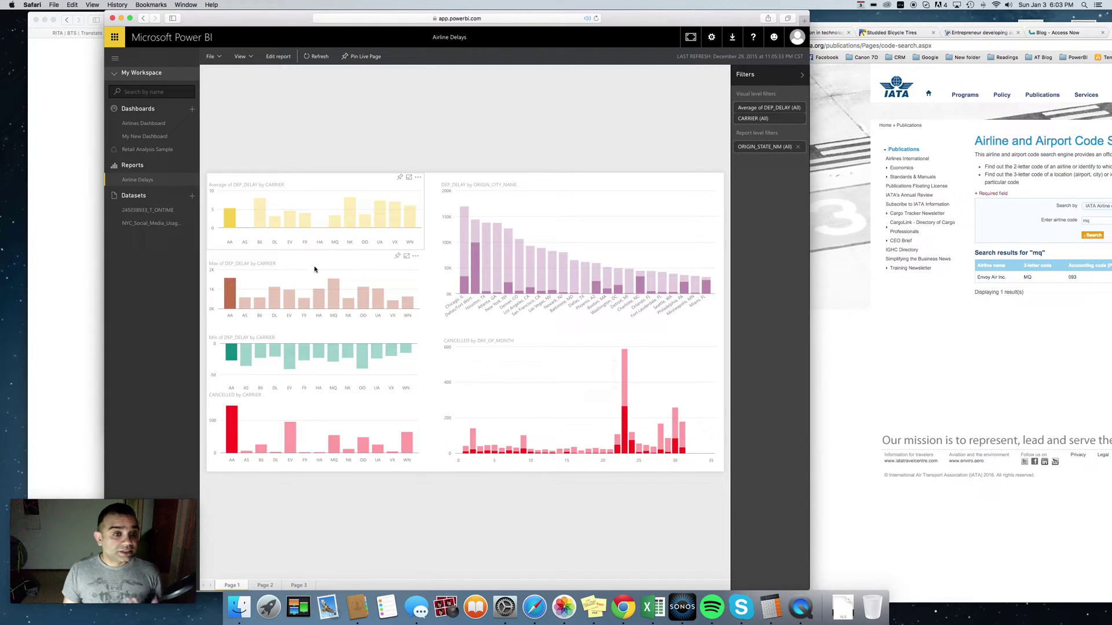
- Highlight carrier B6 from the average departure delay chart, and look up code b6 in the IATA code search in Chrome
left_click(261, 222)
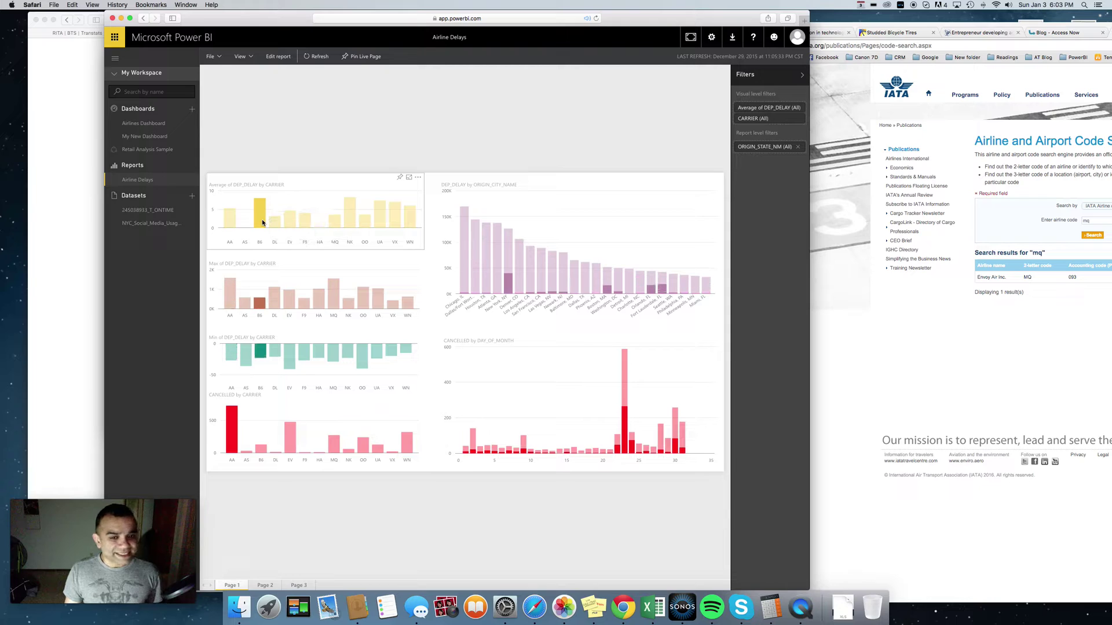
double_click(1097, 221)
type("b6")
key("Return")
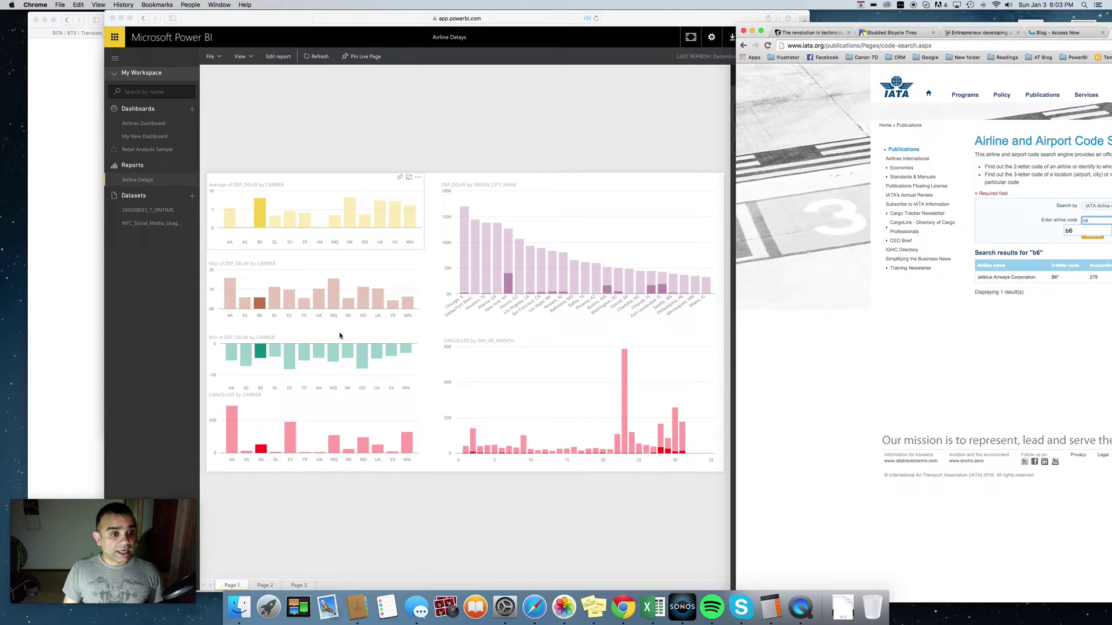
- Return to the Power BI report and inspect carrier B6 in the maximum departure delay chart
left_click(258, 303)
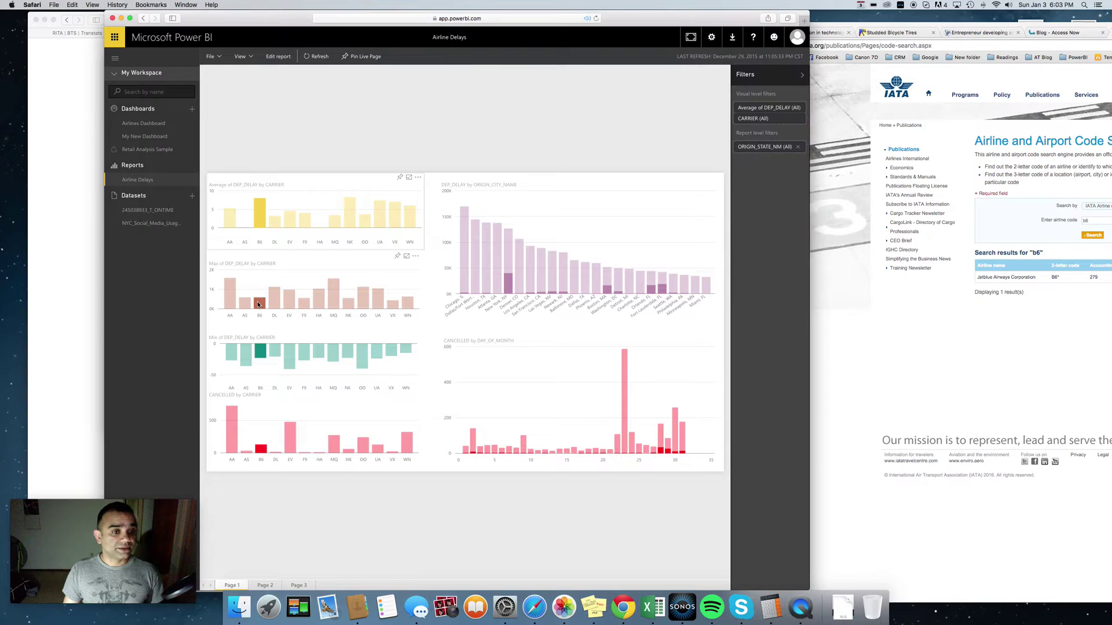
mouse_move(258, 303)
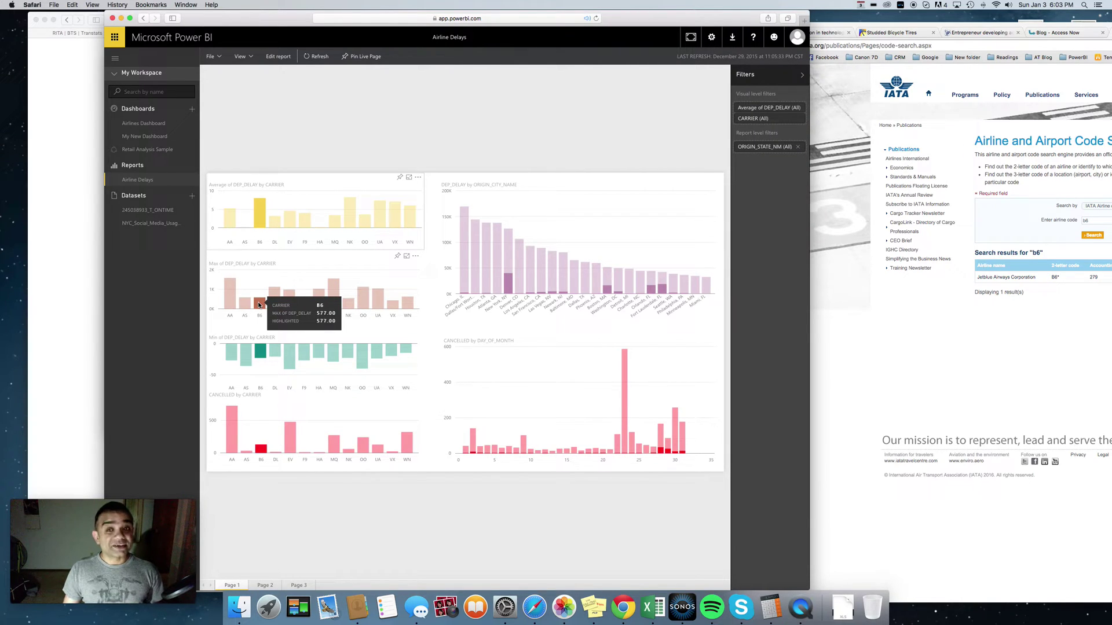
- Divide 577 by 60 in Calculator to convert the B6 maximum delay to hours, and minimize the calculator
left_click(780, 611)
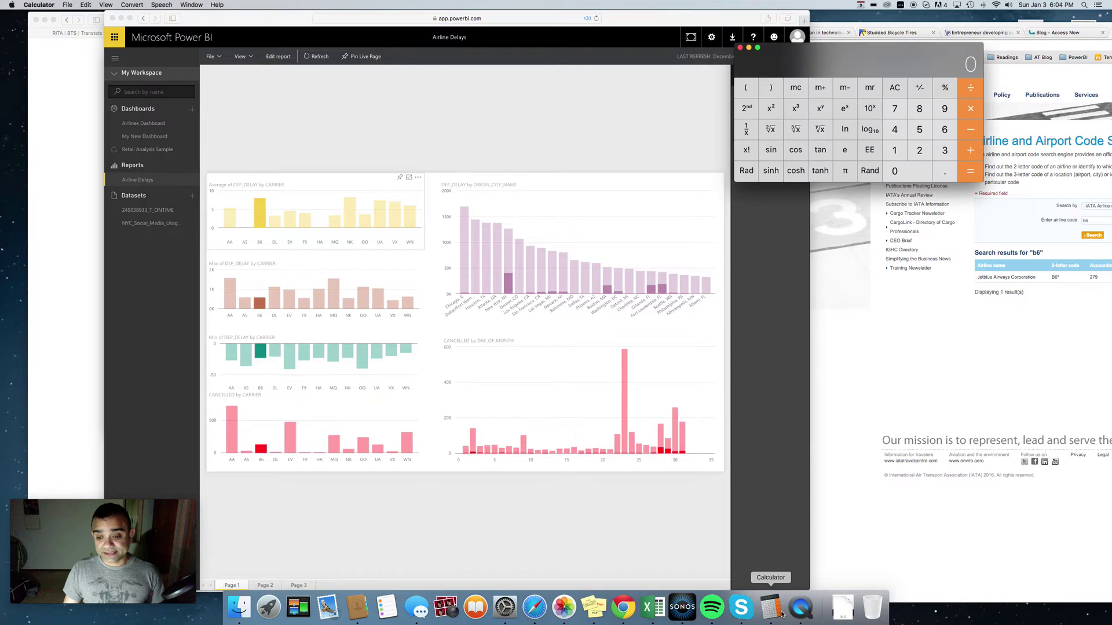
type("577")
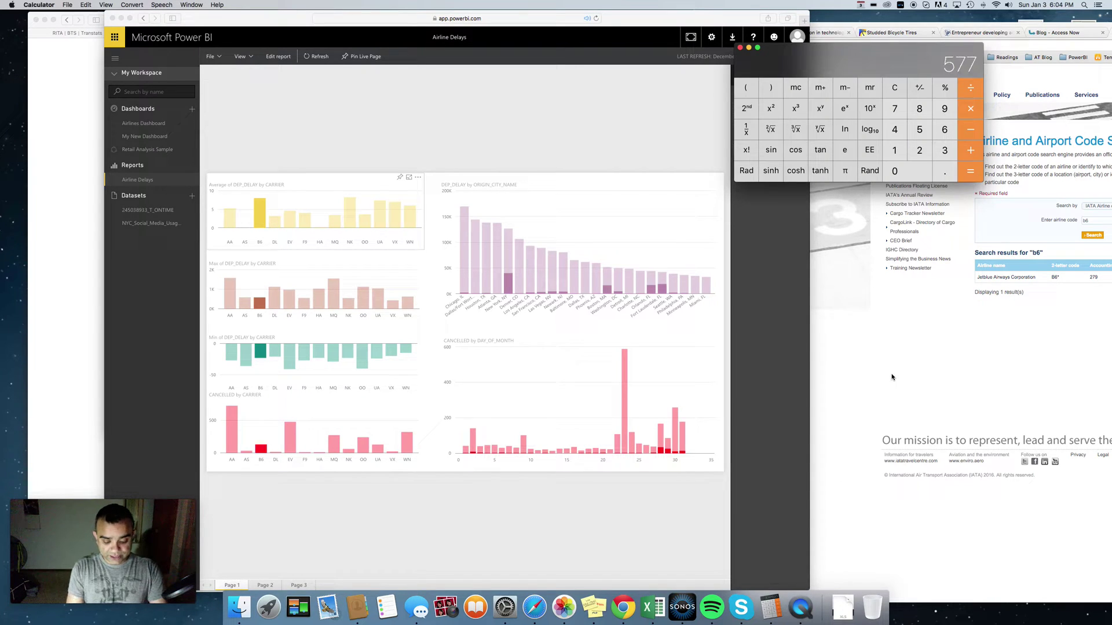
type("/60")
key("Return")
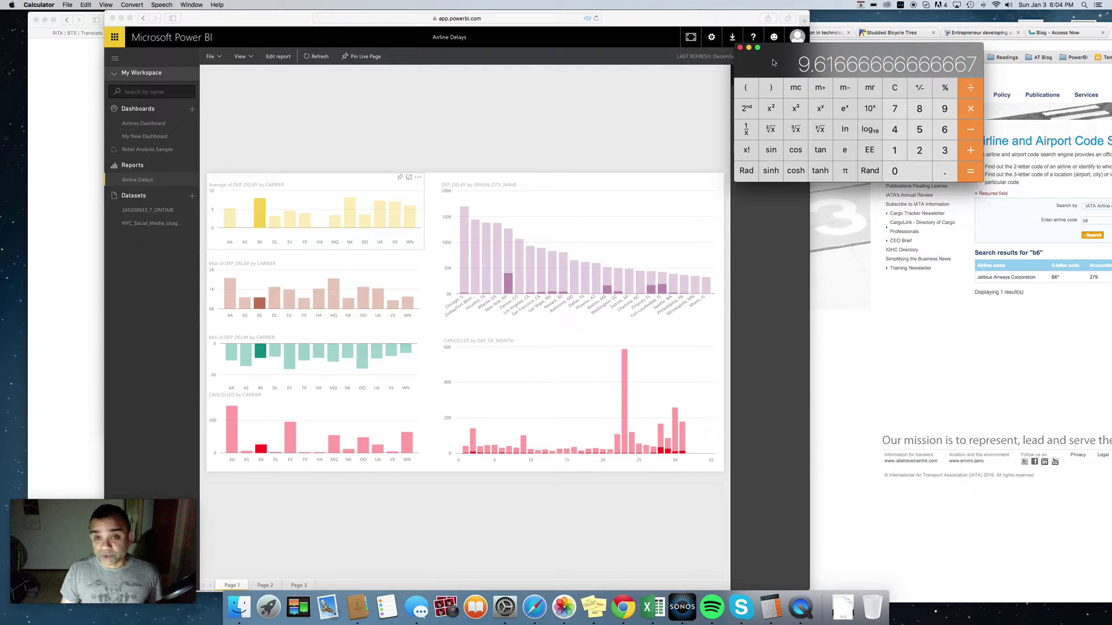
left_click(748, 47)
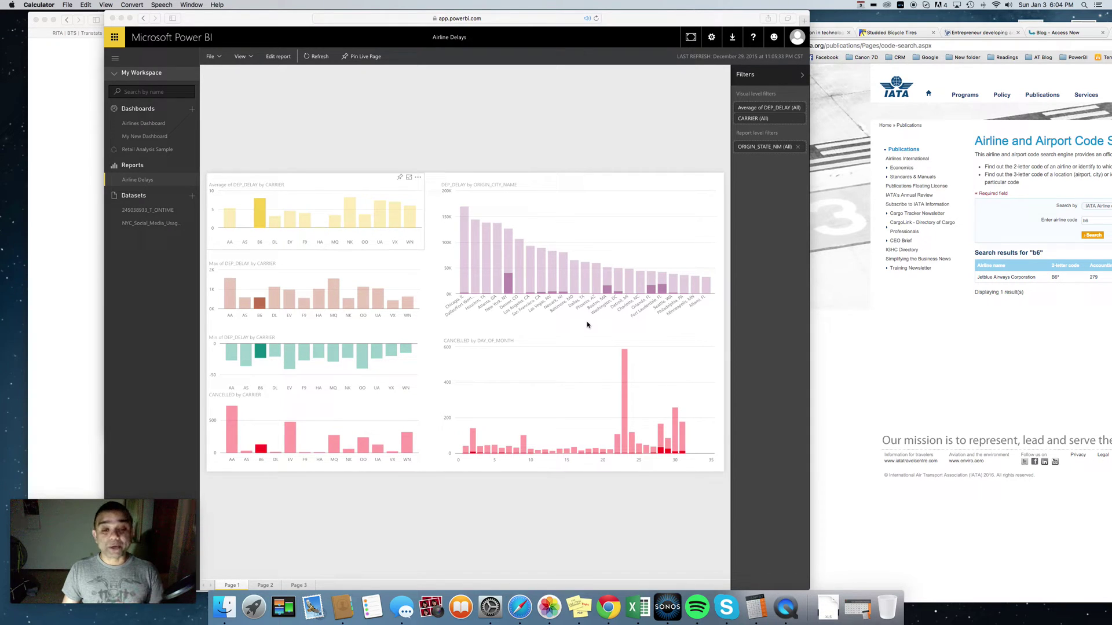
- Highlight Chicago, IL in the Power BI departure delay by city chart and examine its average and maximum delays by carrier
left_click(467, 272)
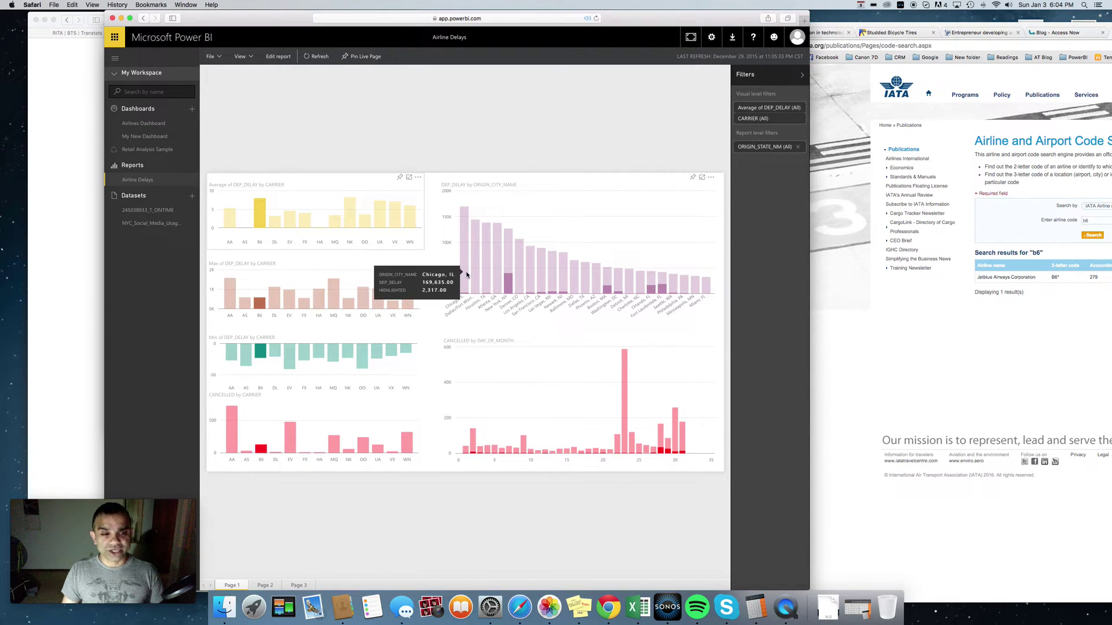
left_click(466, 275)
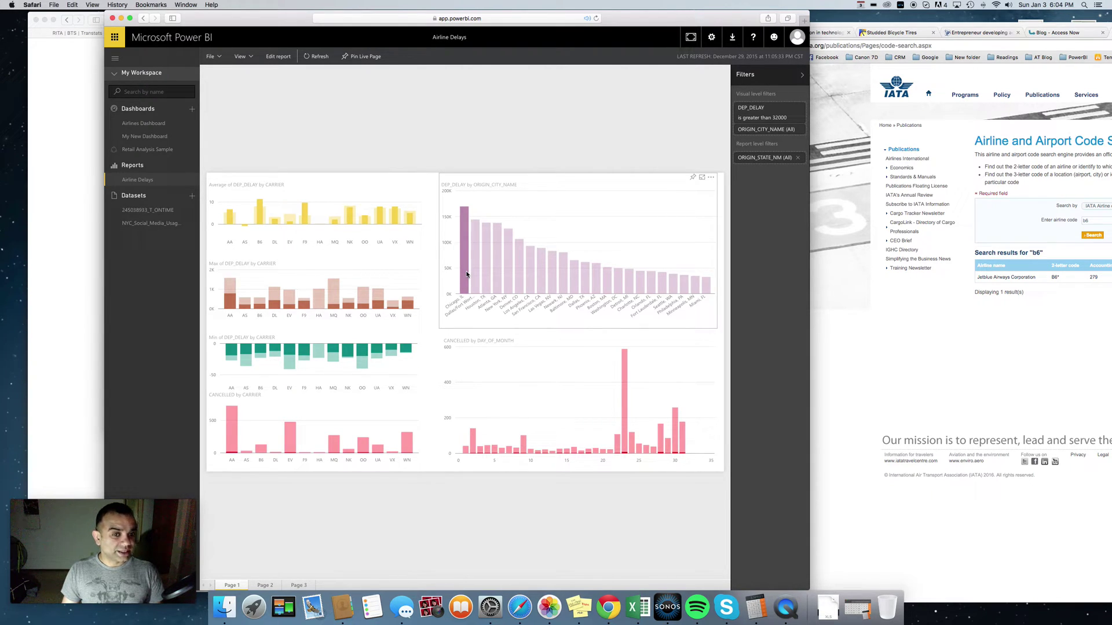
mouse_move(260, 220)
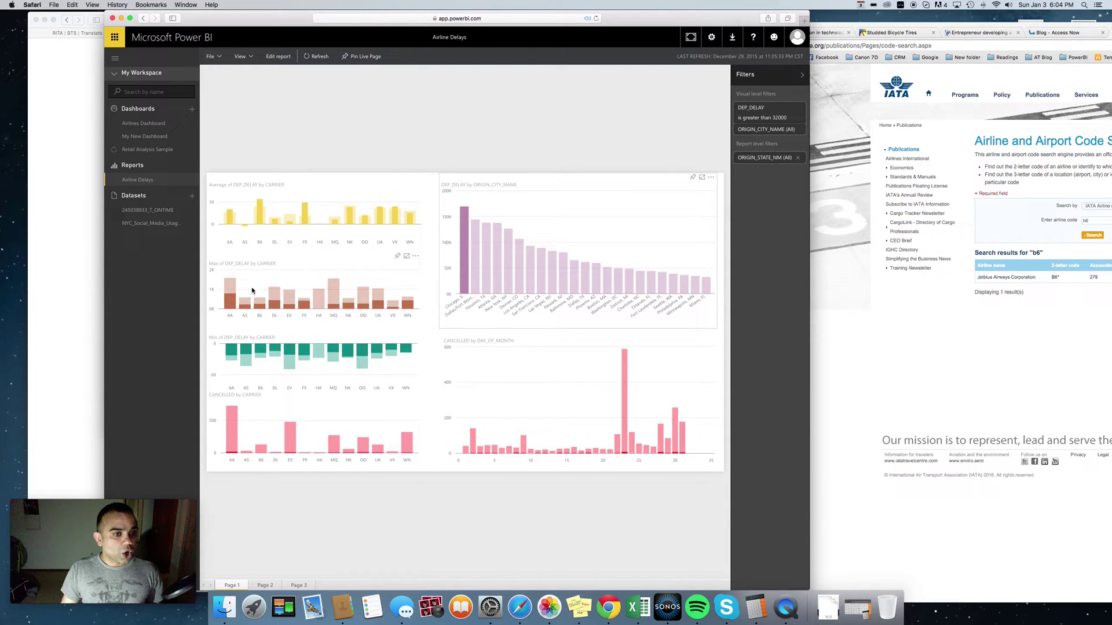
mouse_move(235, 303)
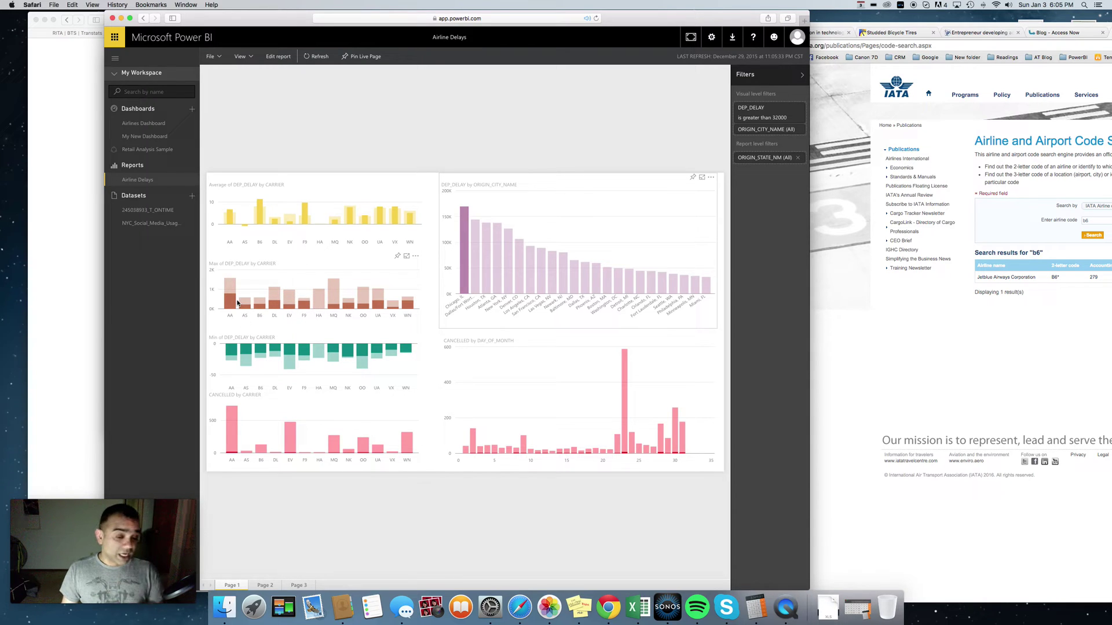
- Clear the Chicago highlight, examine the report highlighted for Houston, TX, and clear that highlight too
left_click(482, 286)
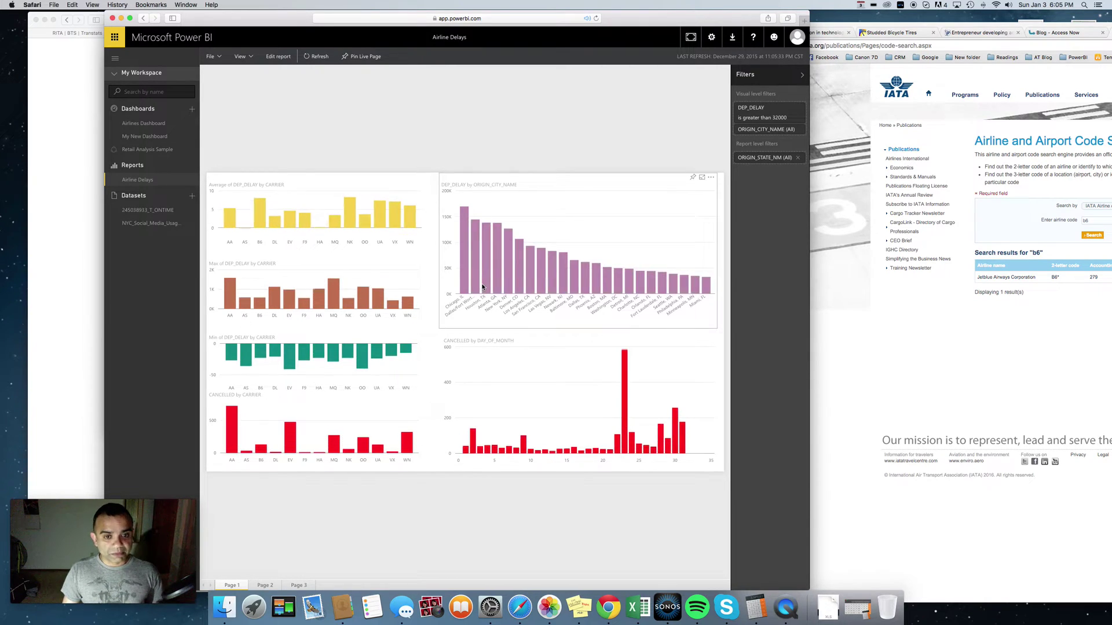
left_click(485, 286)
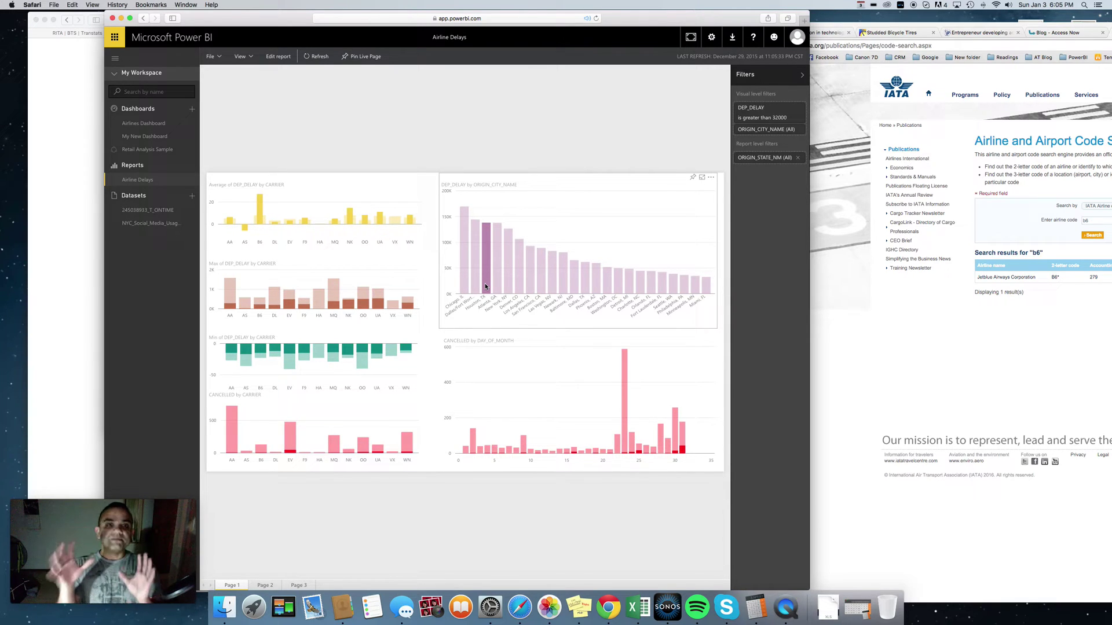
left_click(354, 202)
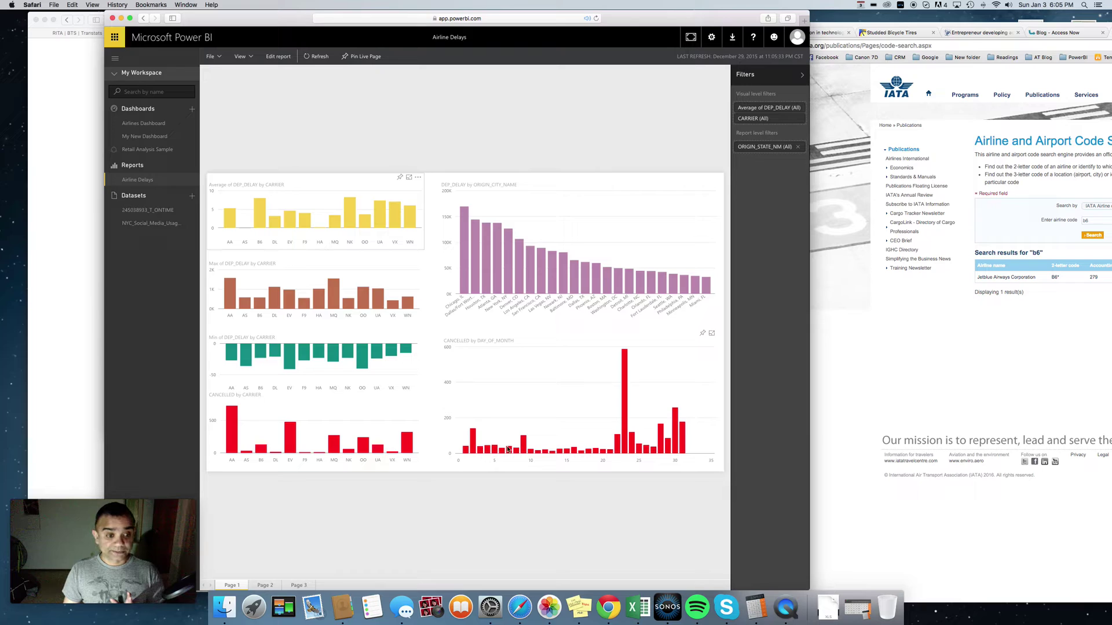
- Highlight day 23 in the cancellations by day of month chart and examine its effect across the report
mouse_move(624, 413)
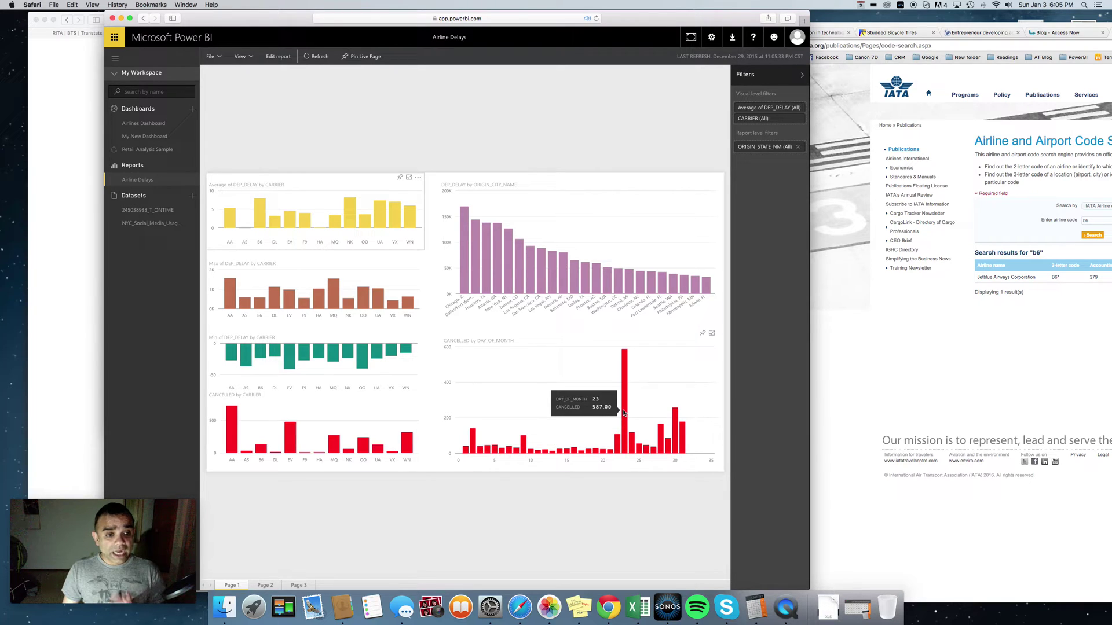
left_click(624, 413)
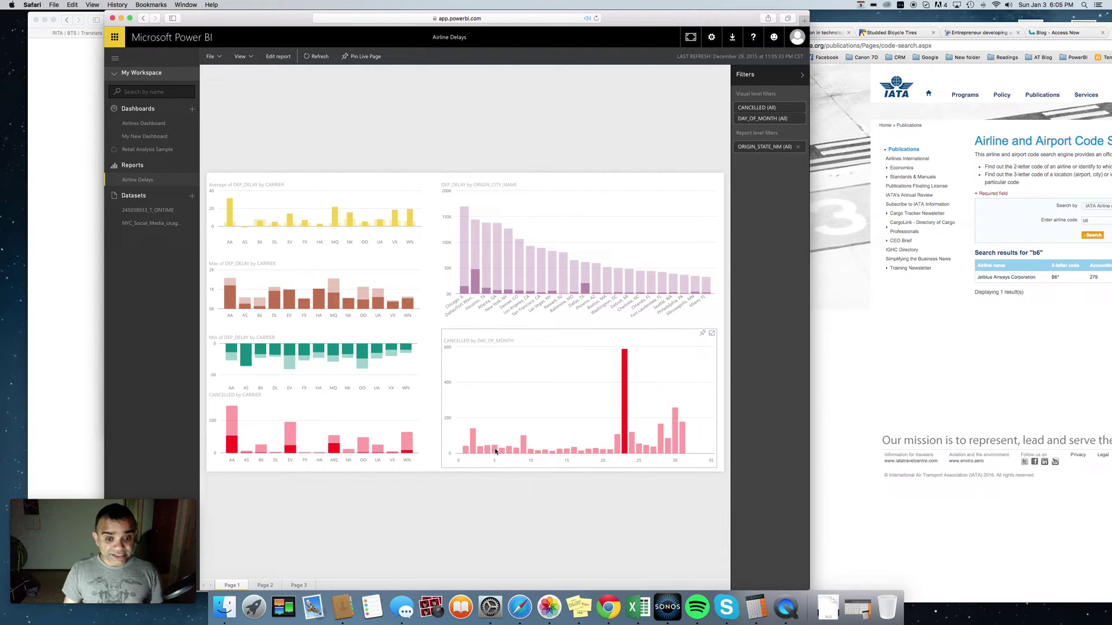
mouse_move(625, 408)
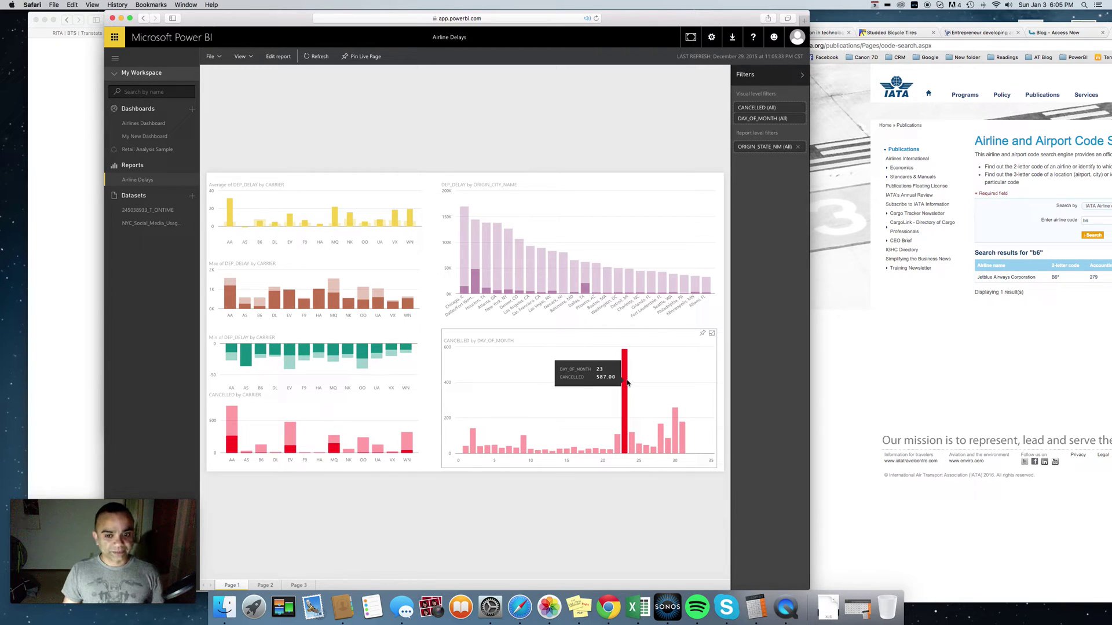
- Switch to the other Safari window and read the Los Angeles Times article on Hurricane Patricia flight cancellations
left_click(89, 158)
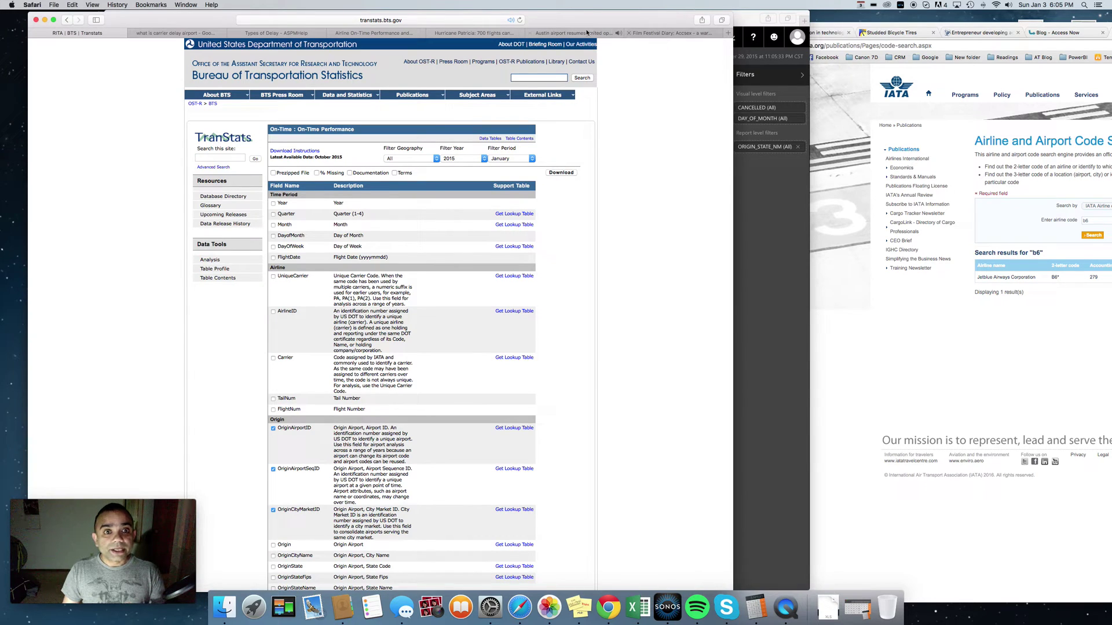
left_click(478, 33)
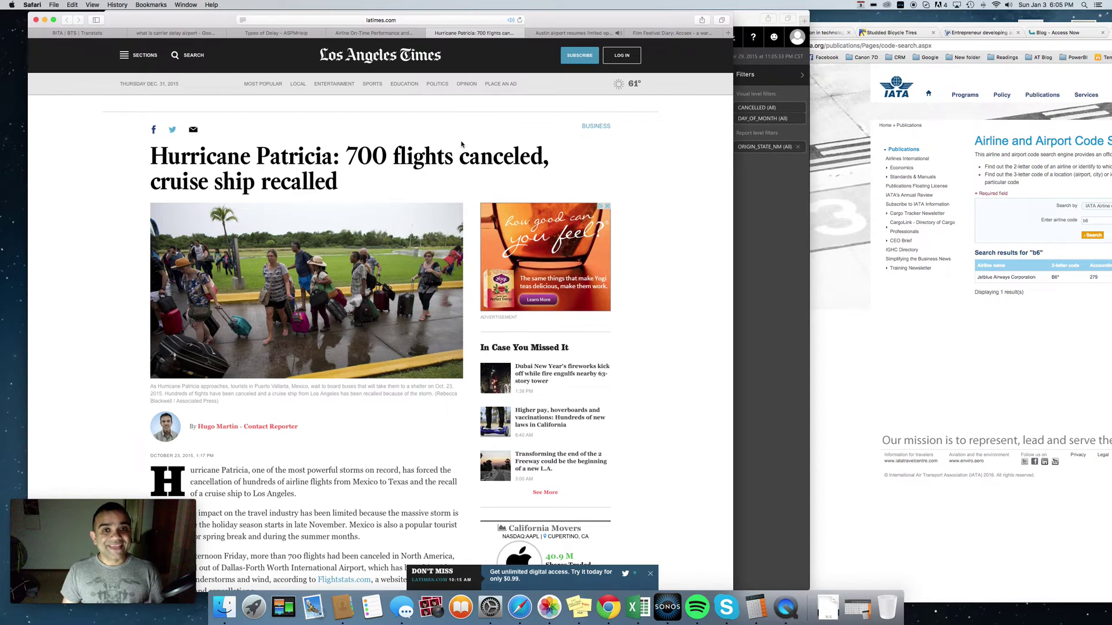
scroll(409, 142, "down", 1)
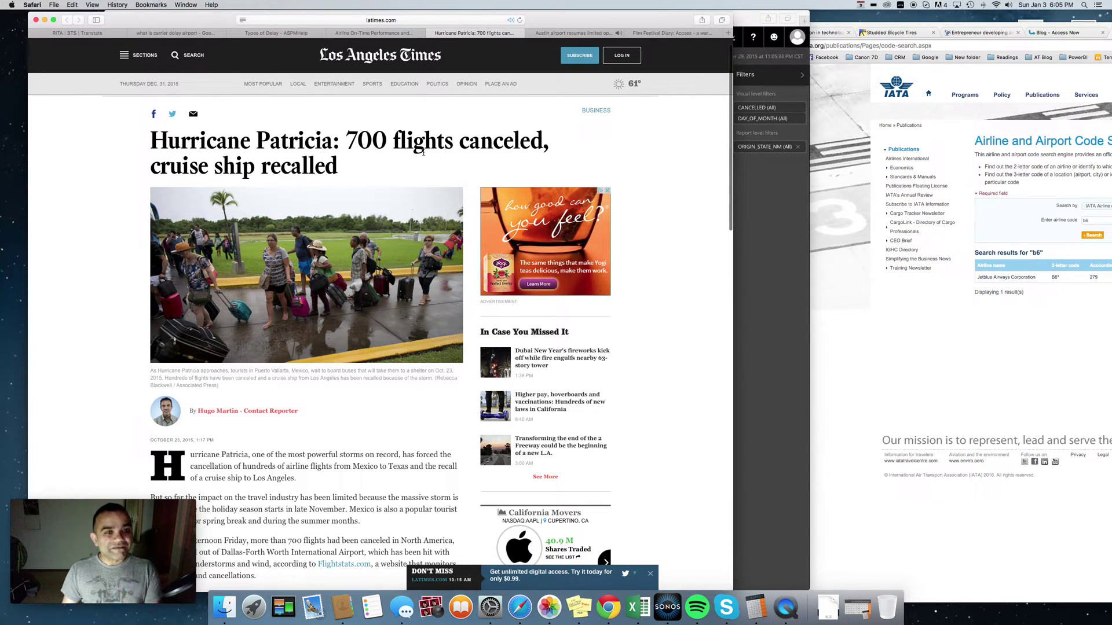
scroll(423, 153, "down", 10)
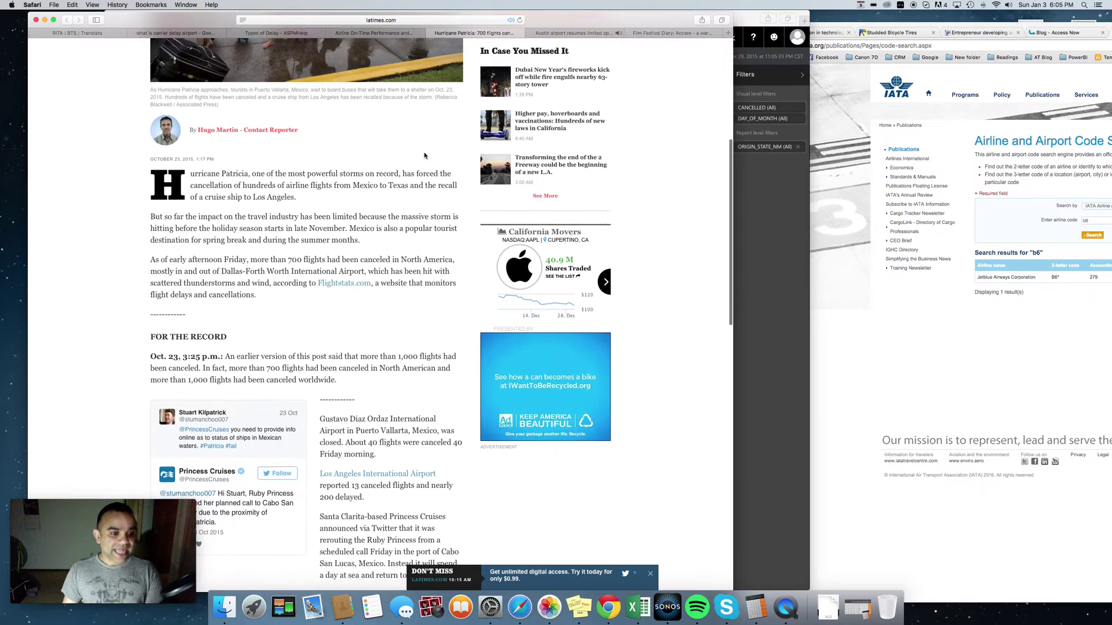
scroll(424, 155, "down", 4)
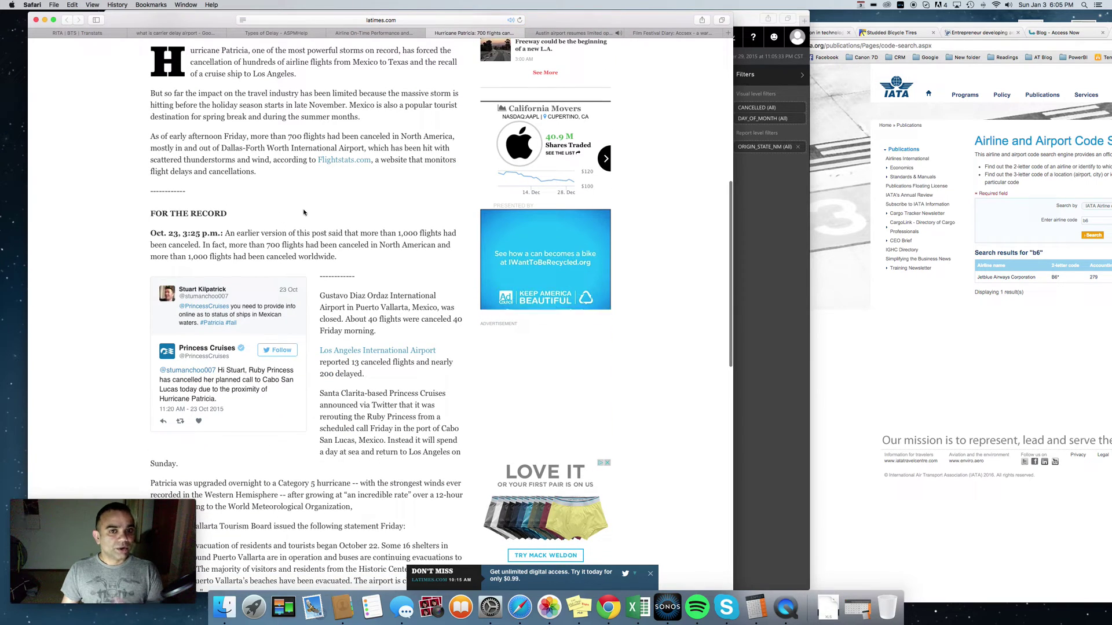
scroll(304, 212, "up", 10)
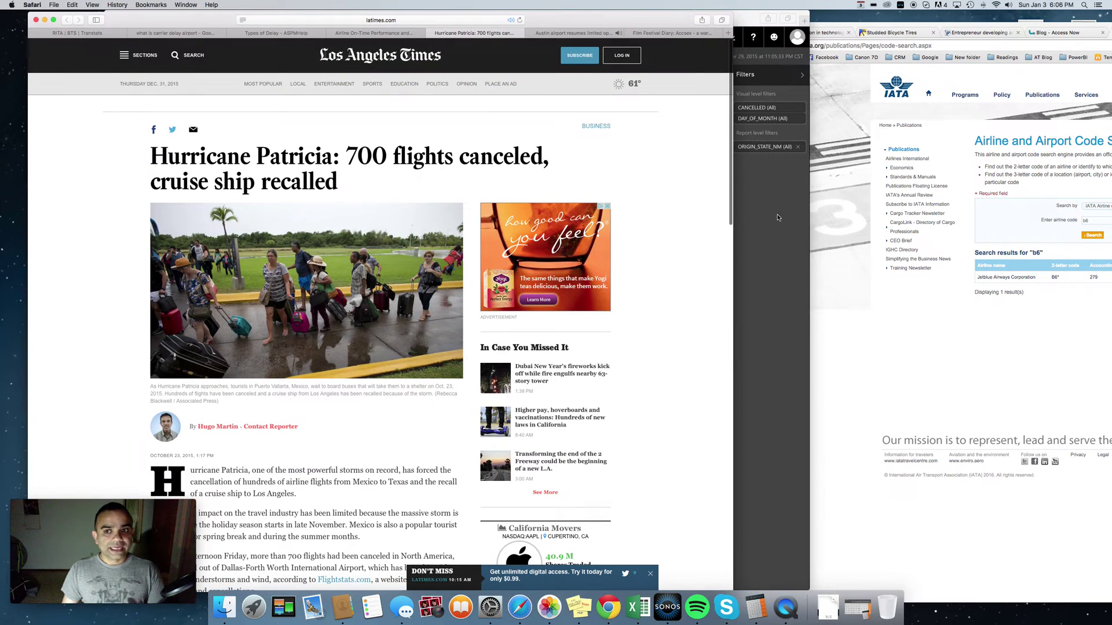
- Compare the day 23 cancellations in the Power BI report with the Hurricane Patricia article, ending back on the report
left_click(776, 217)
mouse_move(628, 377)
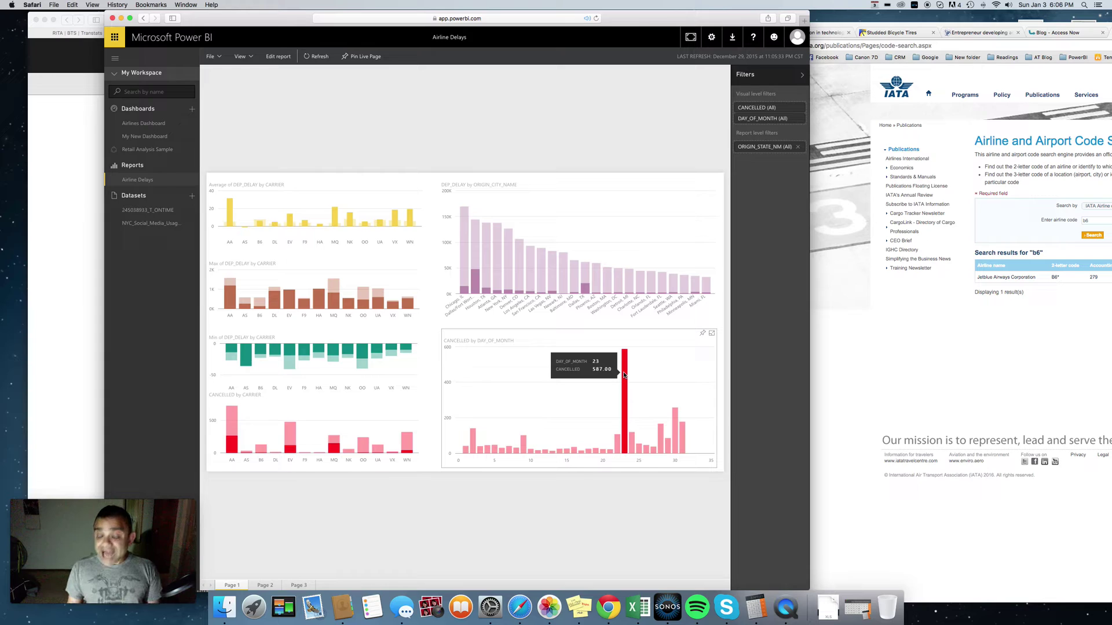
left_click(56, 284)
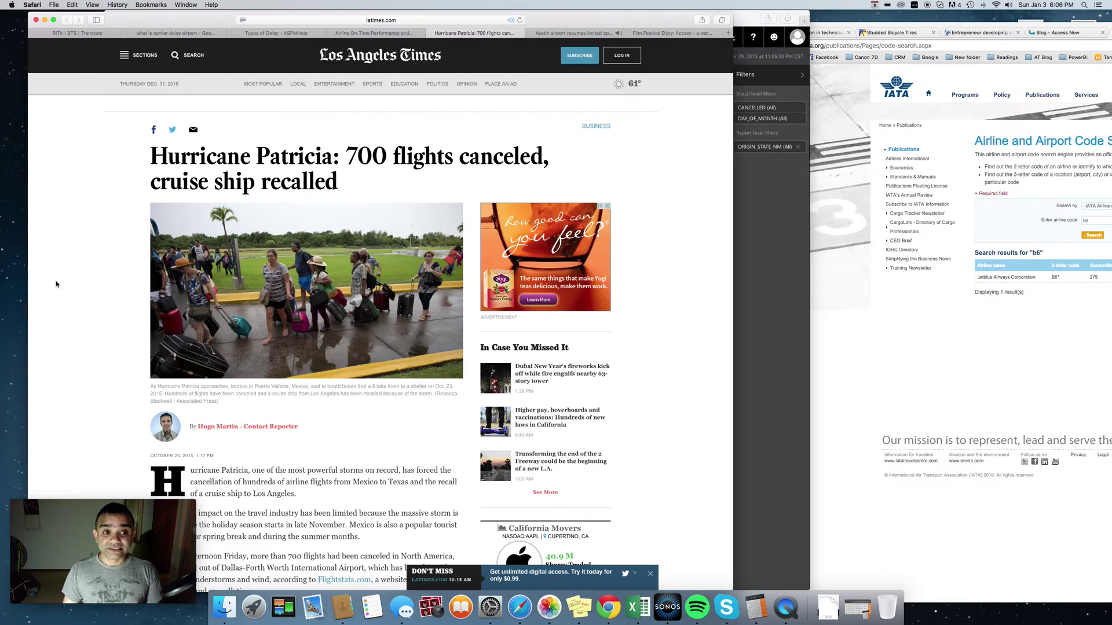
left_click(759, 221)
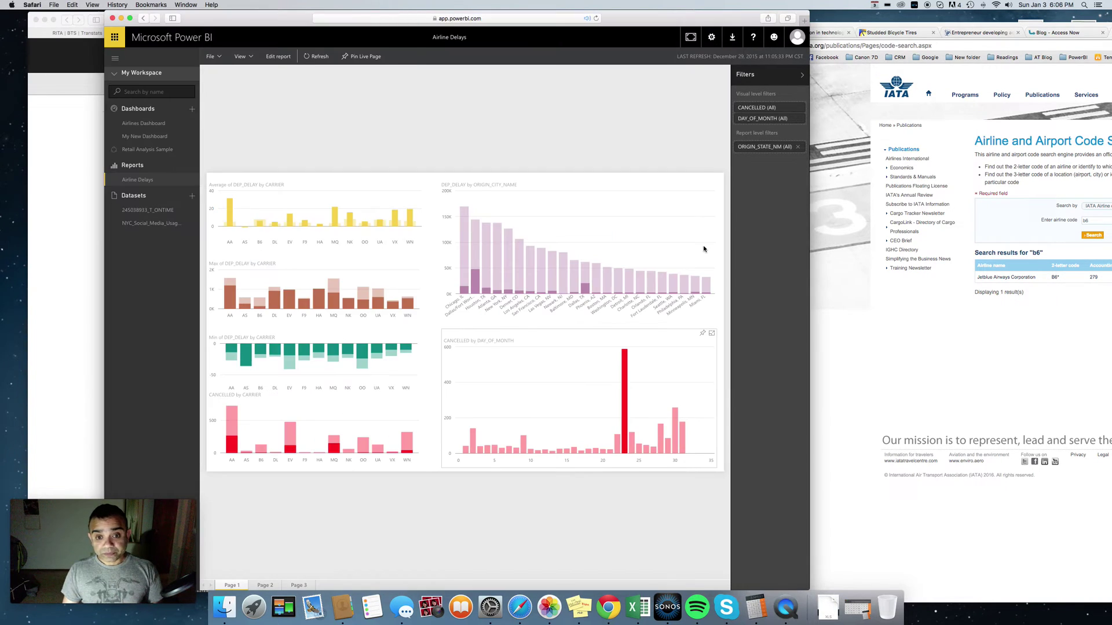
mouse_move(624, 370)
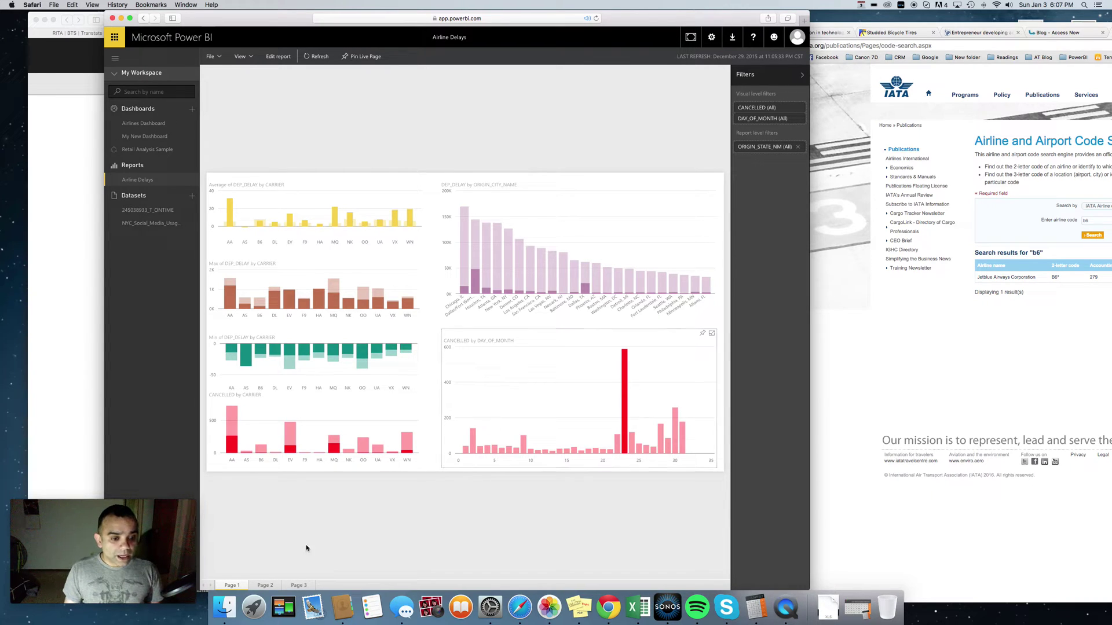
- Open Page 2 of the report and examine the cancellations by carrier funnel and the cancellation code pie chart
left_click(268, 587)
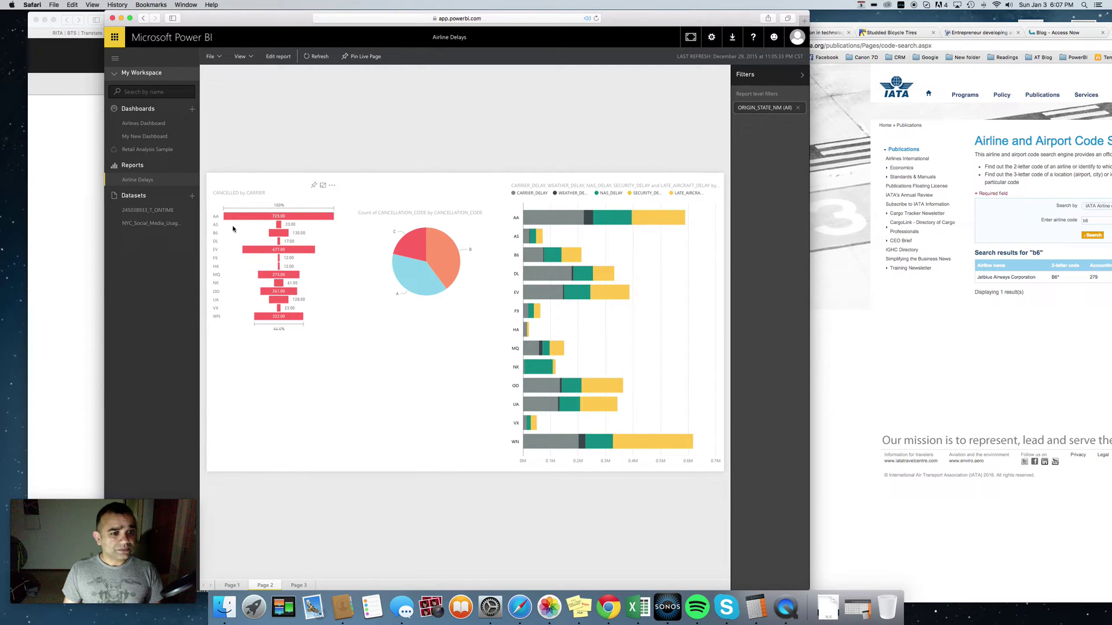
mouse_move(267, 221)
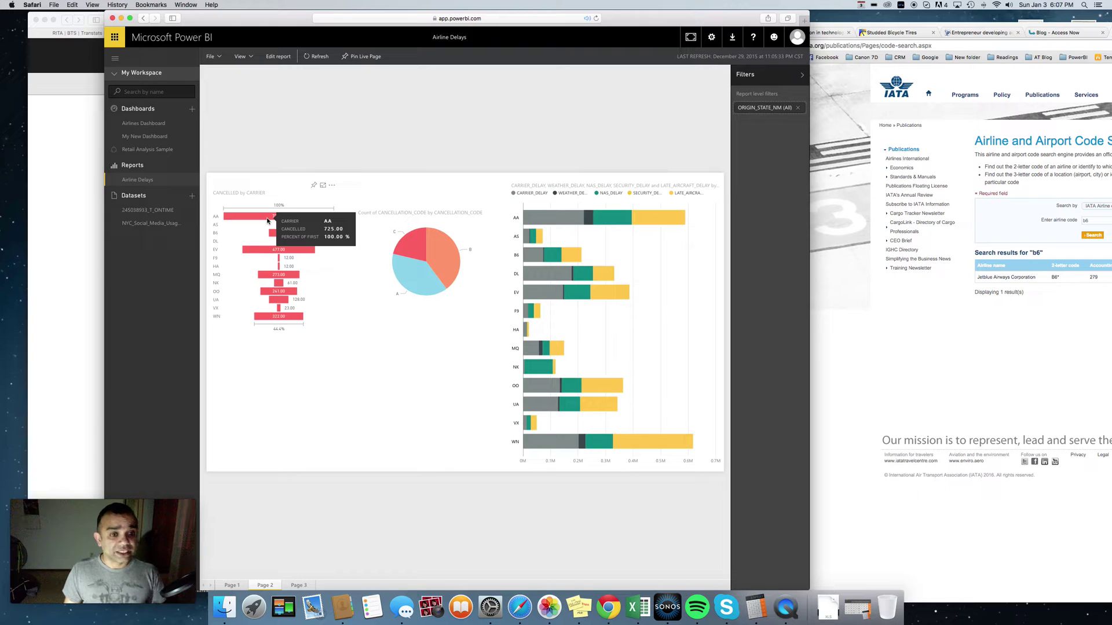
mouse_move(273, 320)
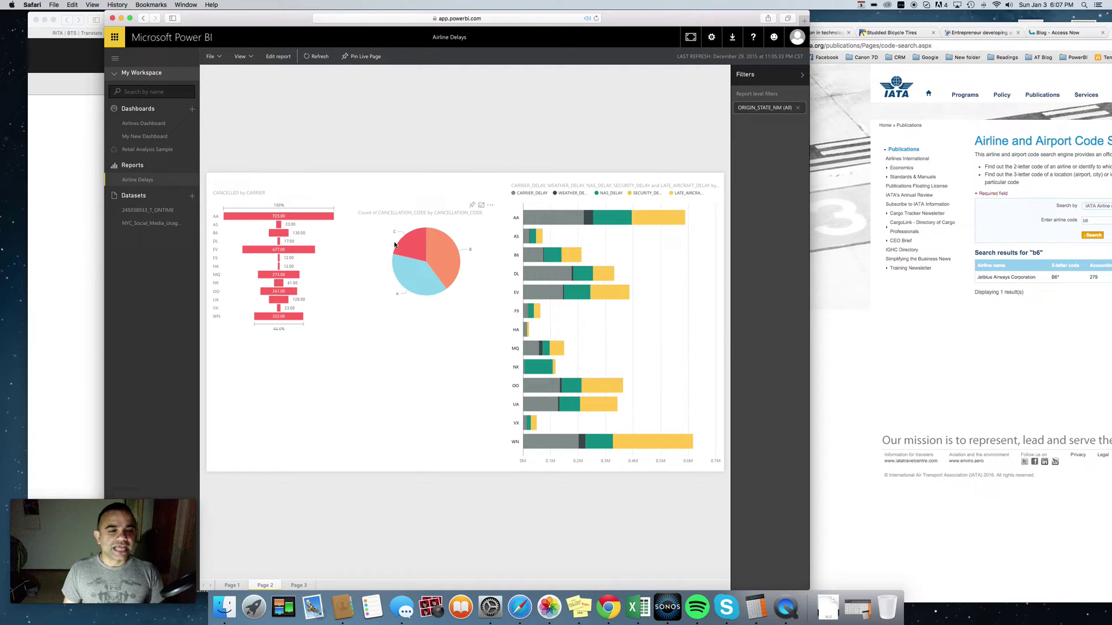
mouse_move(427, 239)
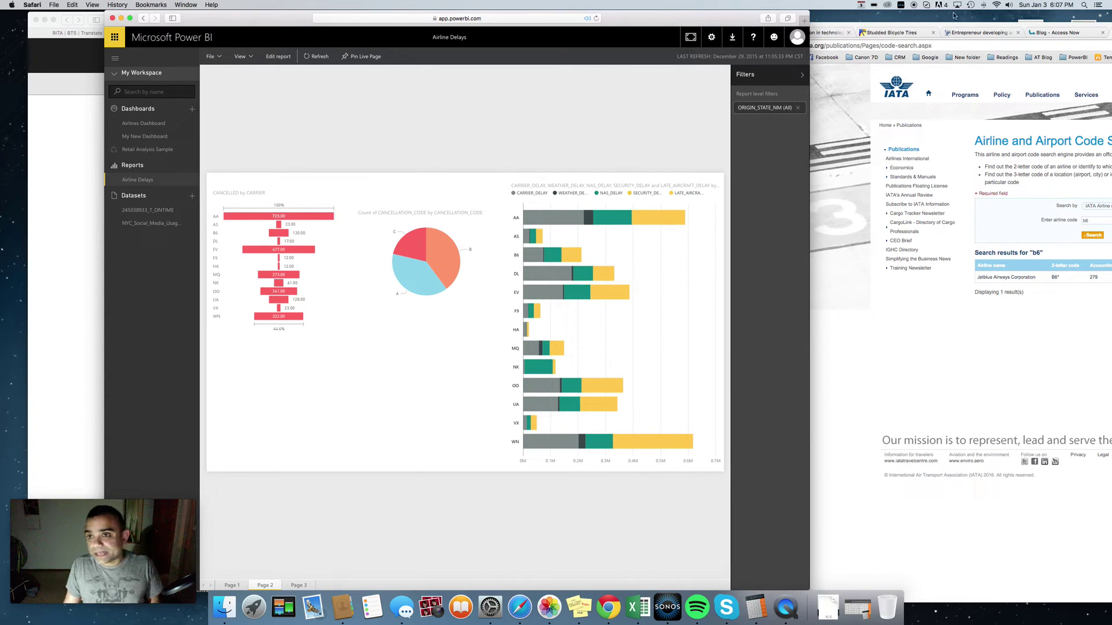
- Switch to the BTS page on causes of flight delays in Chrome, read the category definitions, and move the window aside from the report
left_click(991, 34)
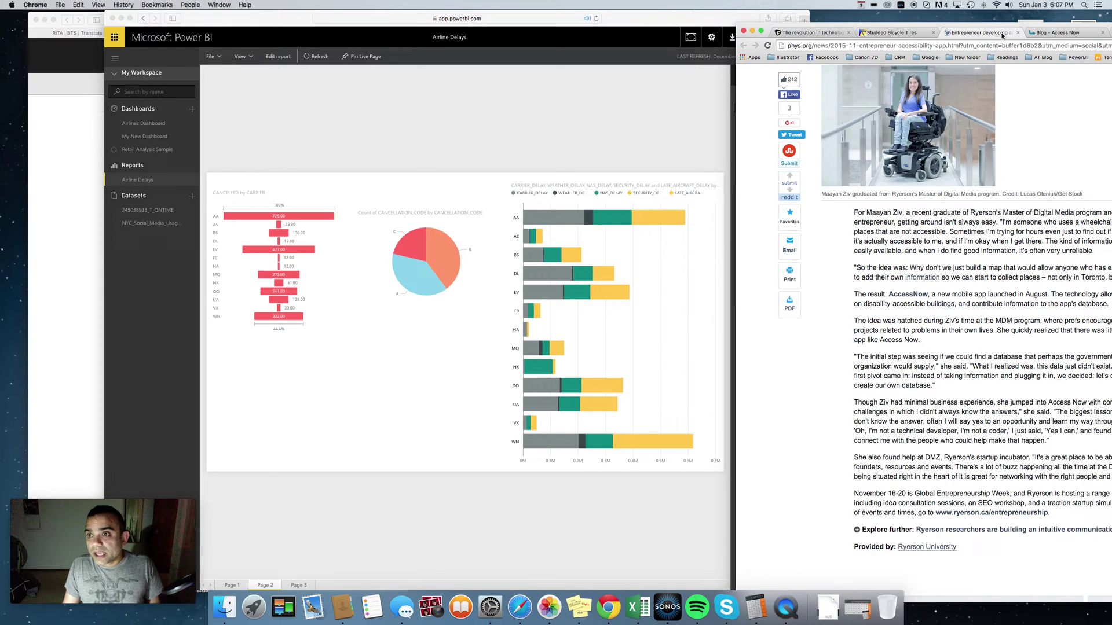
left_click(1062, 35)
left_click_drag(1108, 32, 914, 39)
left_click(1037, 39)
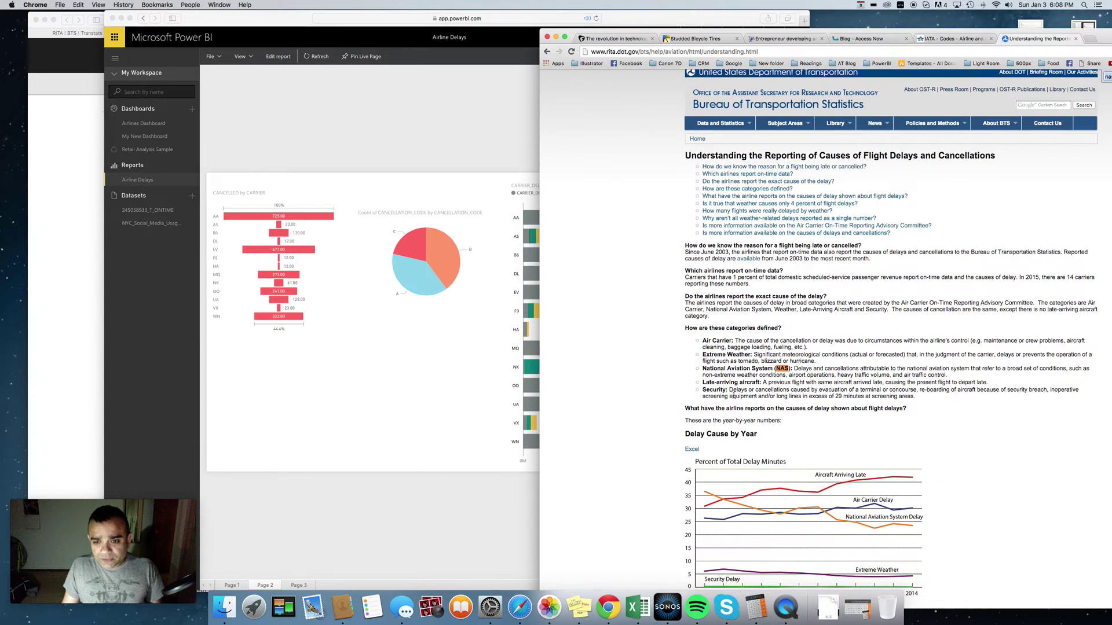
scroll(733, 394, "down", 1)
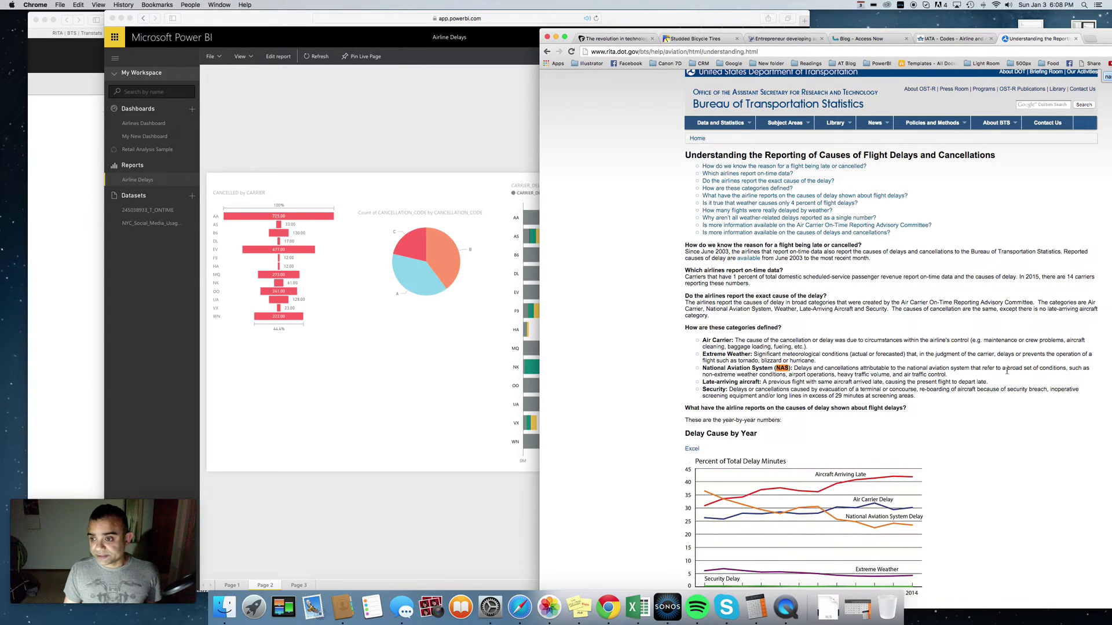
left_click_drag(1007, 368, 1065, 369)
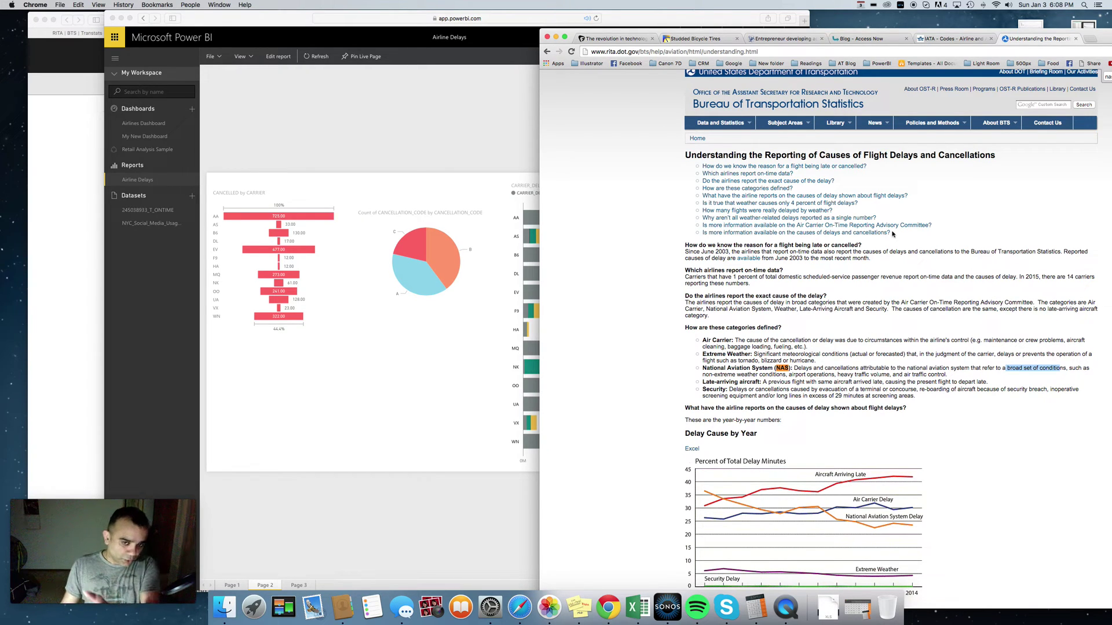
left_click_drag(658, 32, 839, 36)
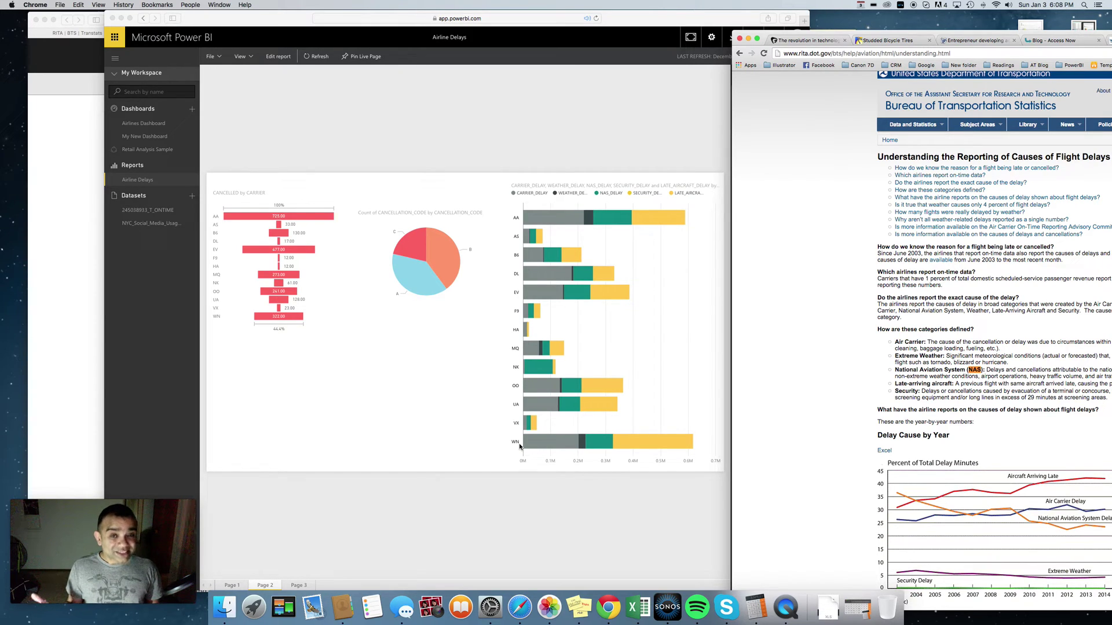
- Return to the Power BI report and examine the stacked delay causes for carriers WN, EV and AA
left_click(665, 443)
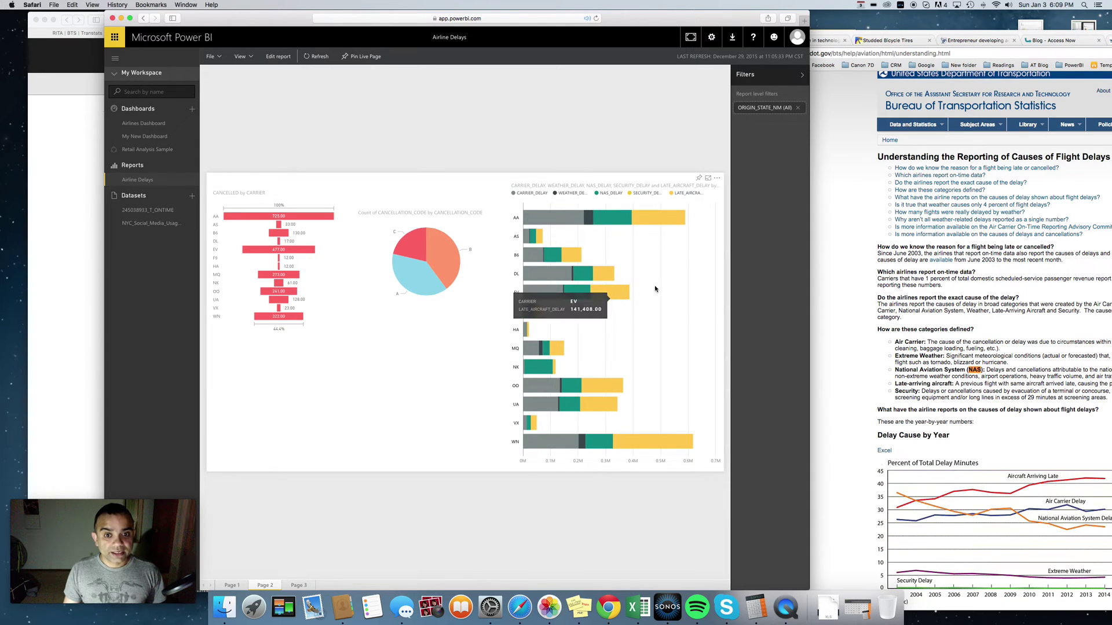
mouse_move(560, 222)
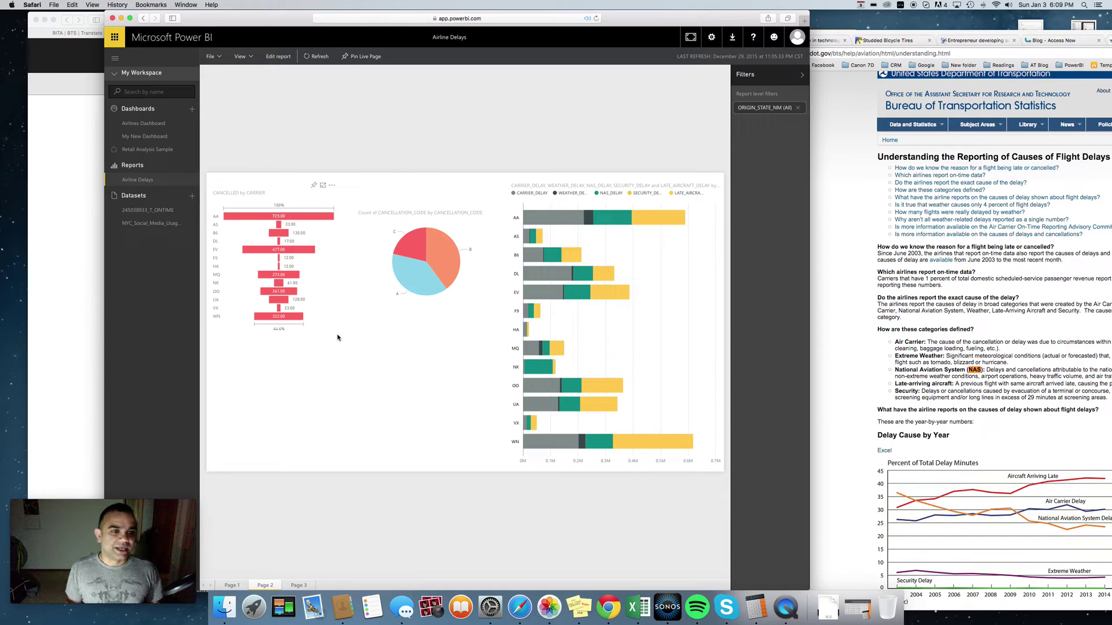
- Cross-highlight carriers AA and EV in the cancellations funnel and WN in the delay causes chart, with a brief check of the Excel data
left_click(278, 218)
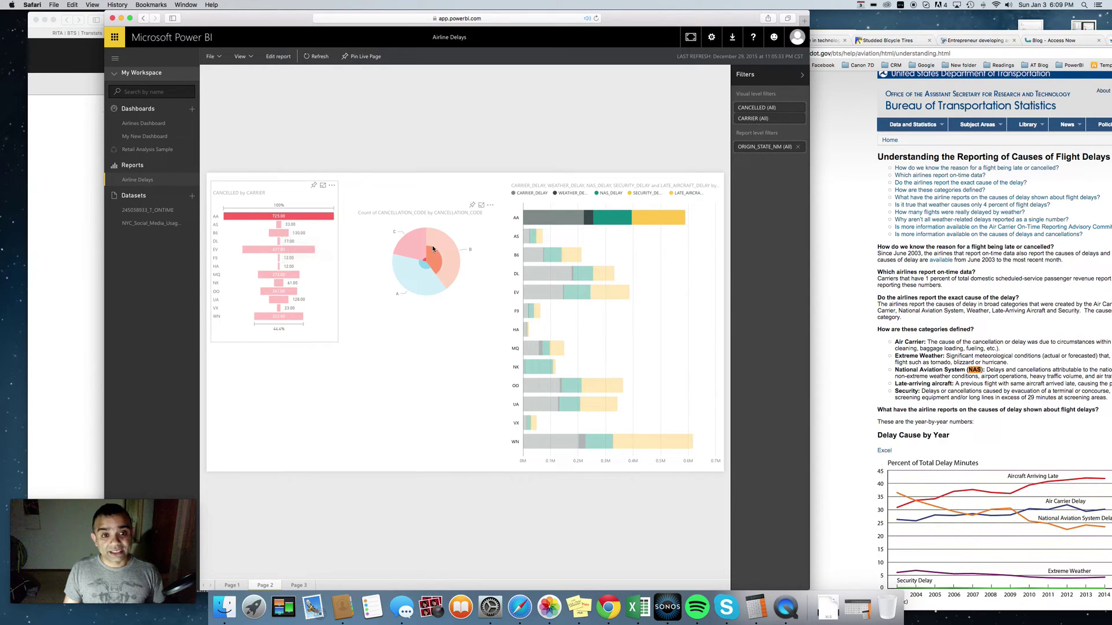
mouse_move(435, 250)
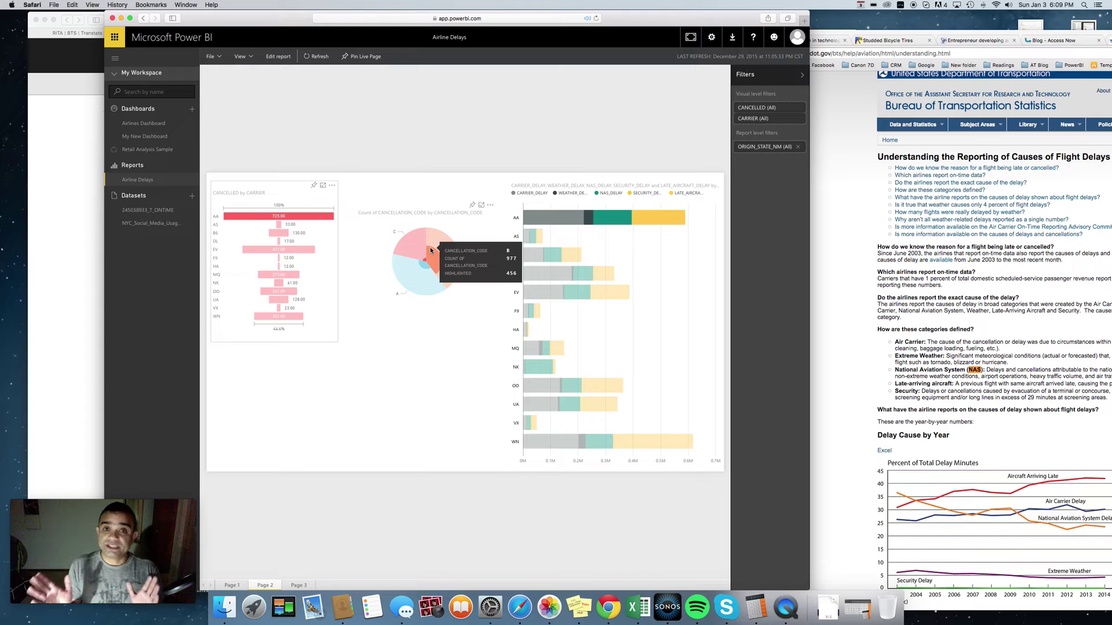
left_click(260, 255)
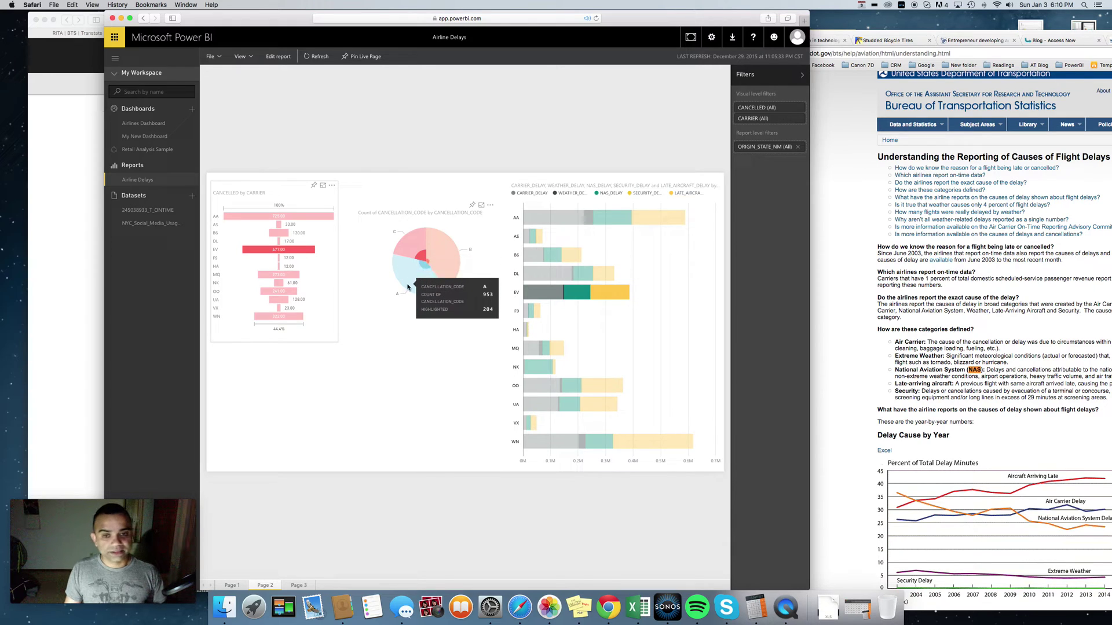
left_click(551, 449)
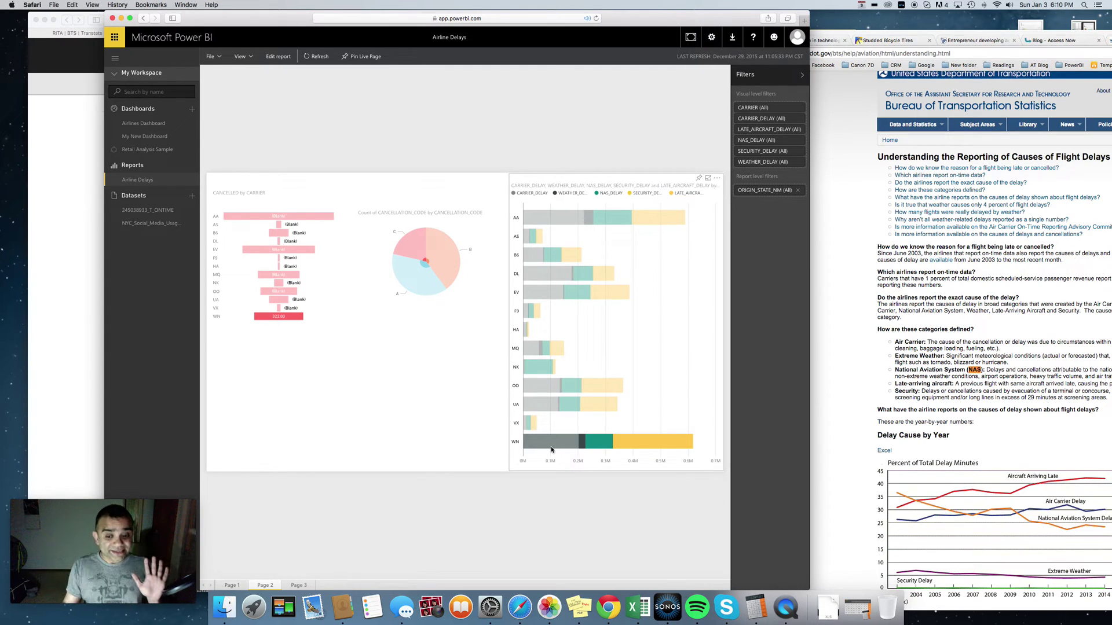
left_click(639, 617)
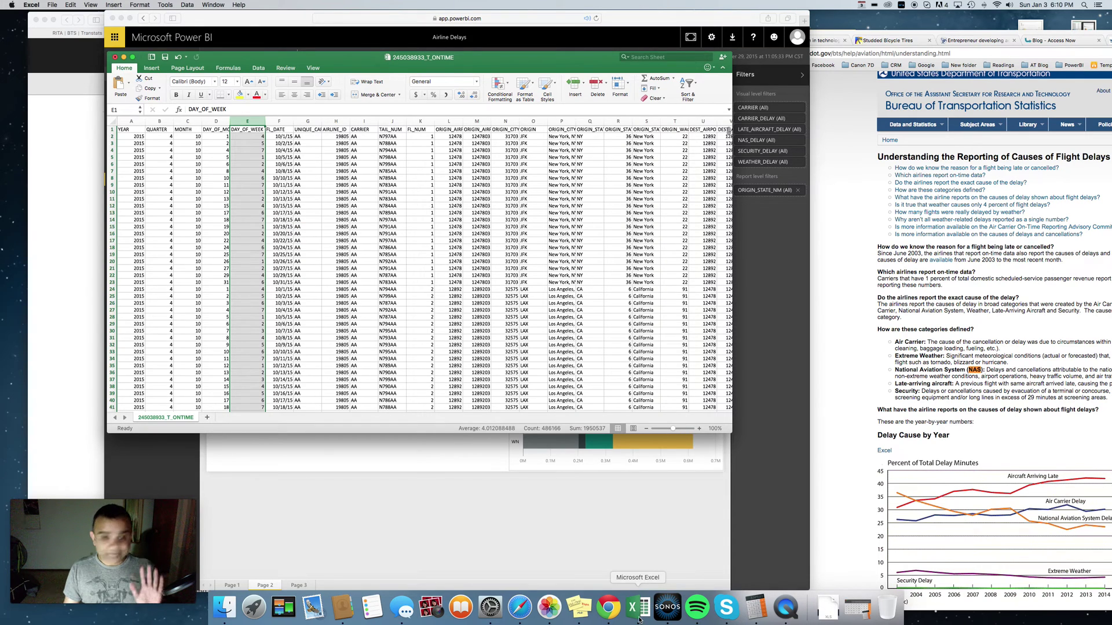
left_click(460, 514)
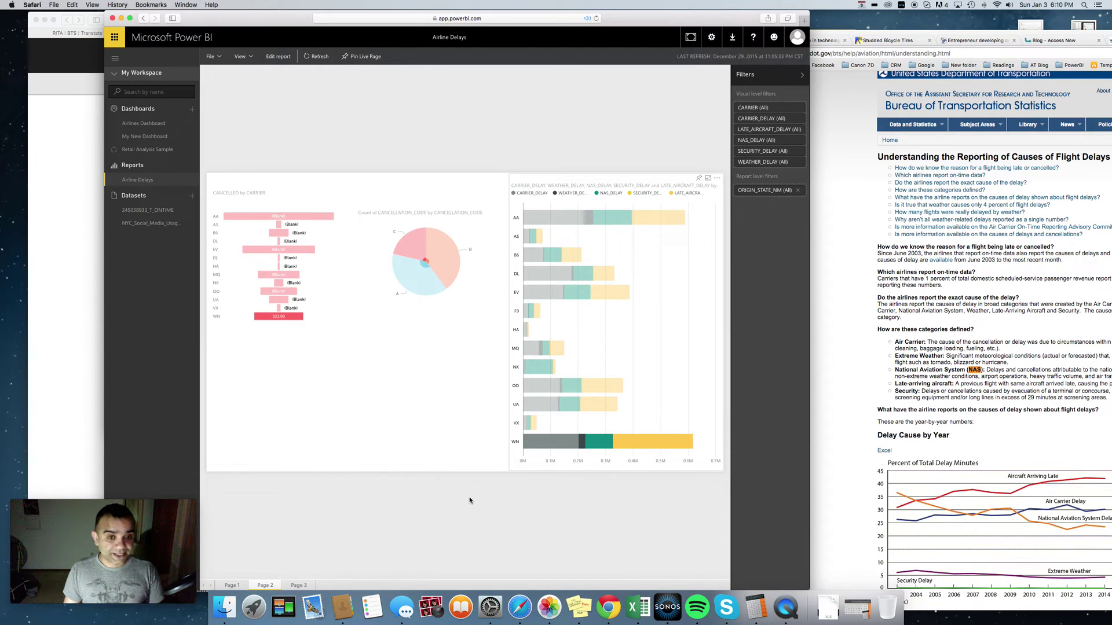
- Open Page 3 of the report and examine the departure delay map by origin state and carrier across the United States
left_click(298, 586)
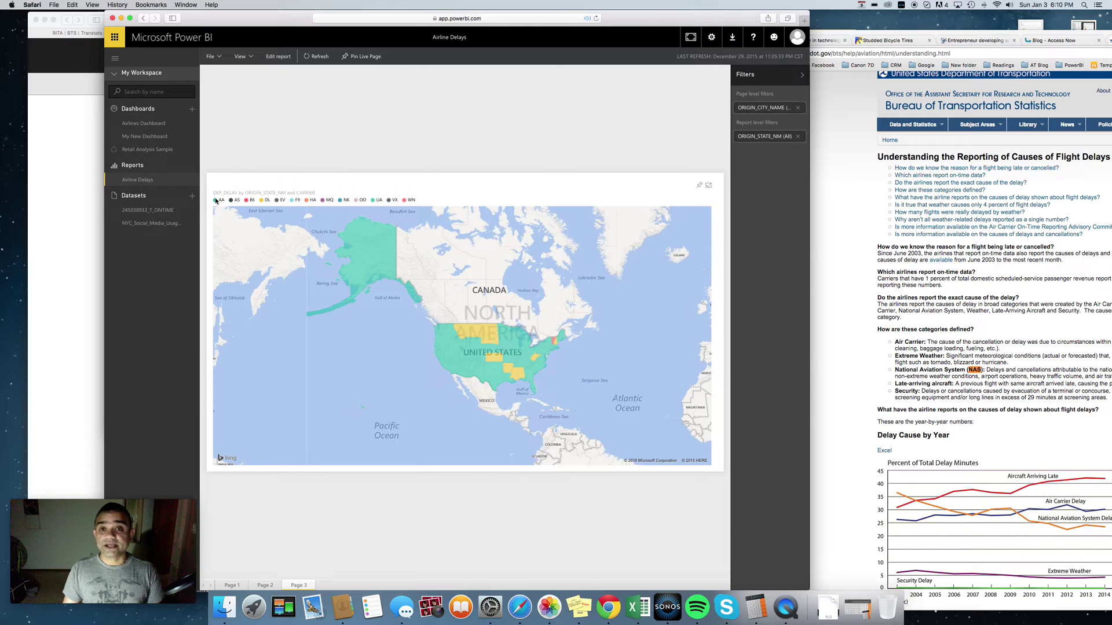
scroll(414, 342, "up", 5)
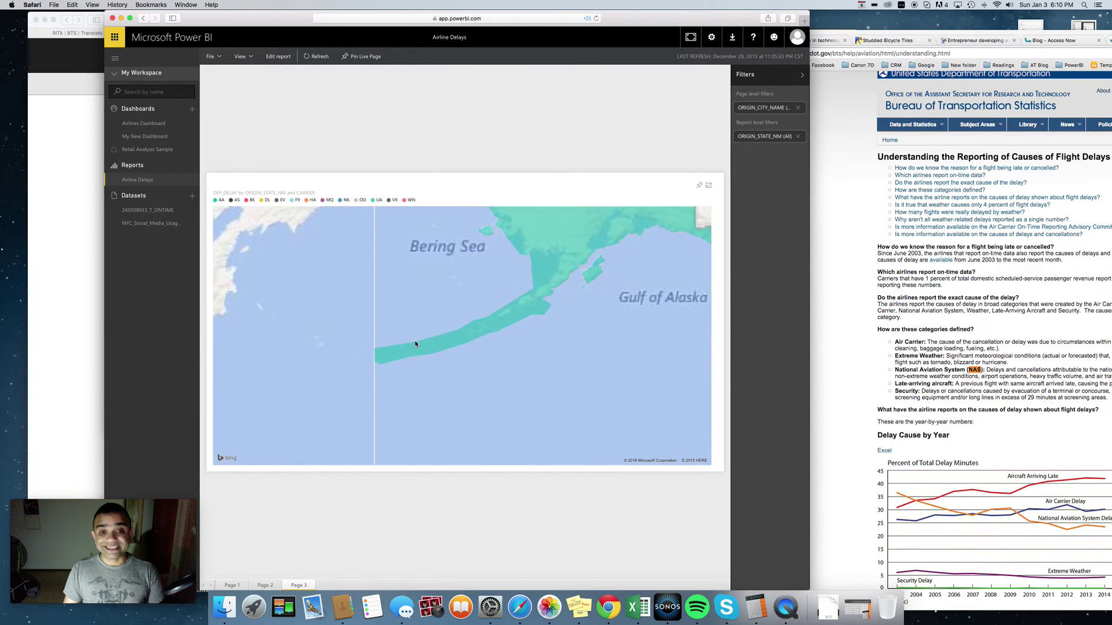
scroll(416, 342, "down", 8)
scroll(417, 344, "up", 5)
left_click_drag(548, 377, 286, 305)
mouse_move(469, 328)
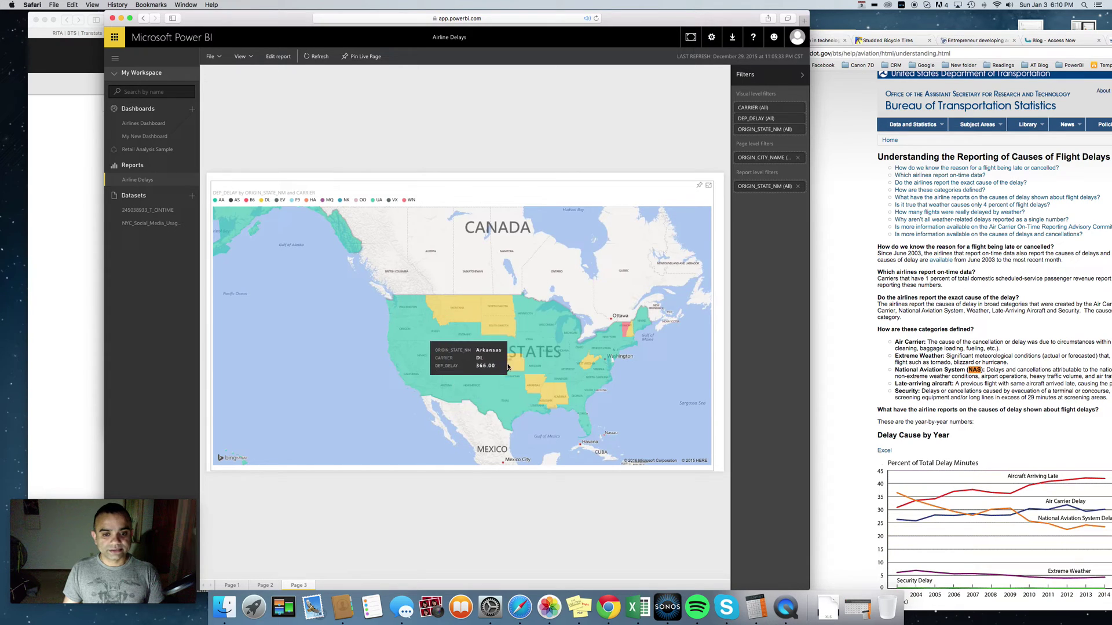
scroll(653, 361, "down", 1)
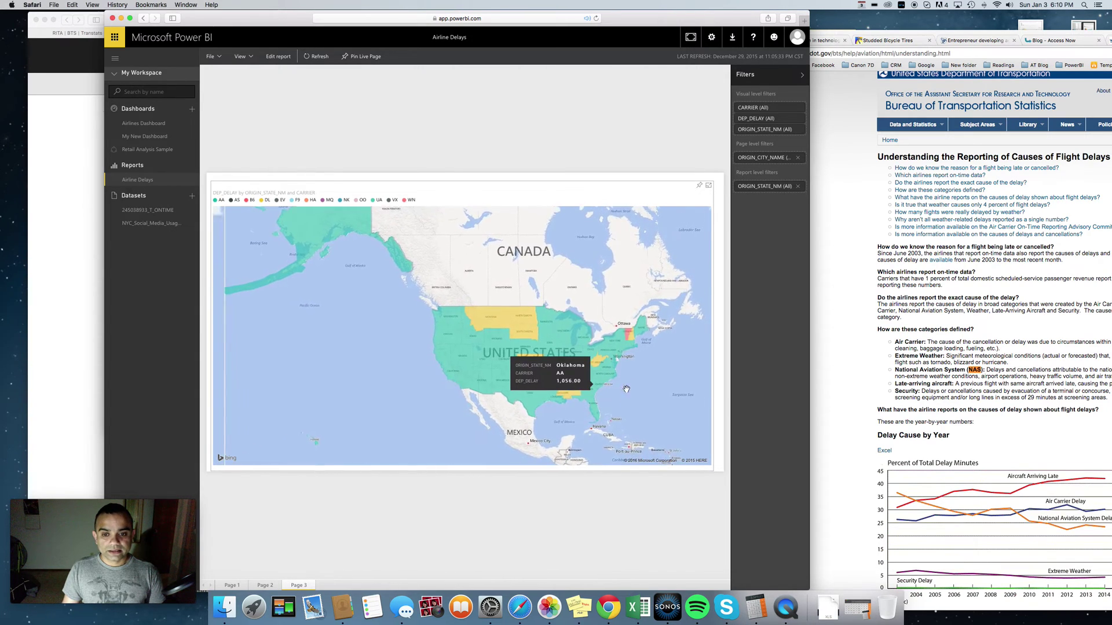
- Switch to Chrome, move its window further into view, and bring up the IATA Airline and Airport Code Search page
left_click(903, 36)
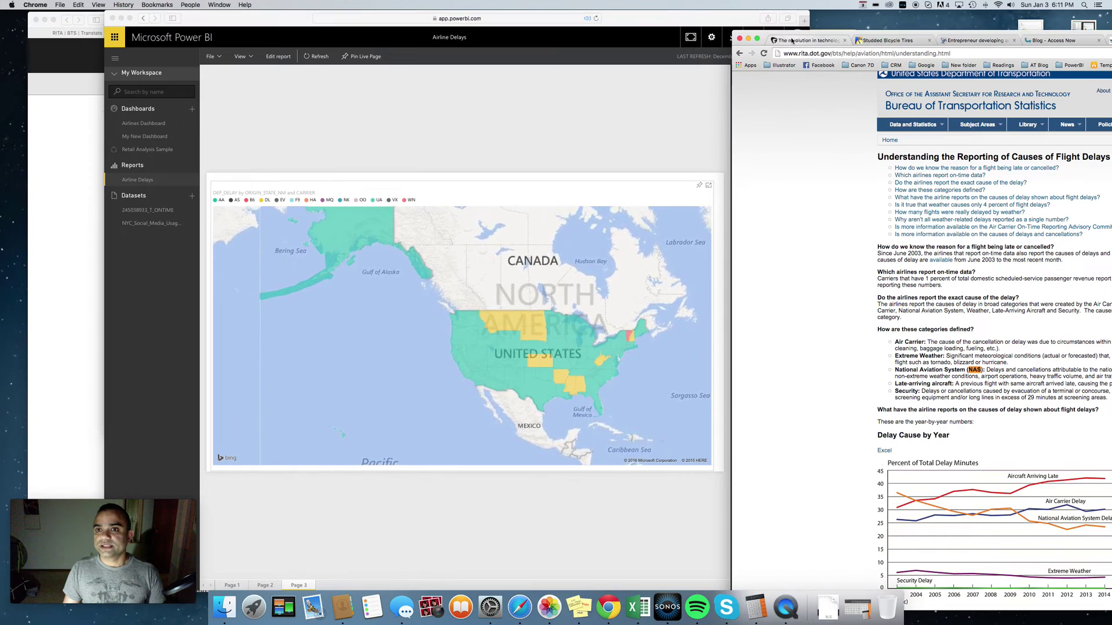
left_click(792, 42)
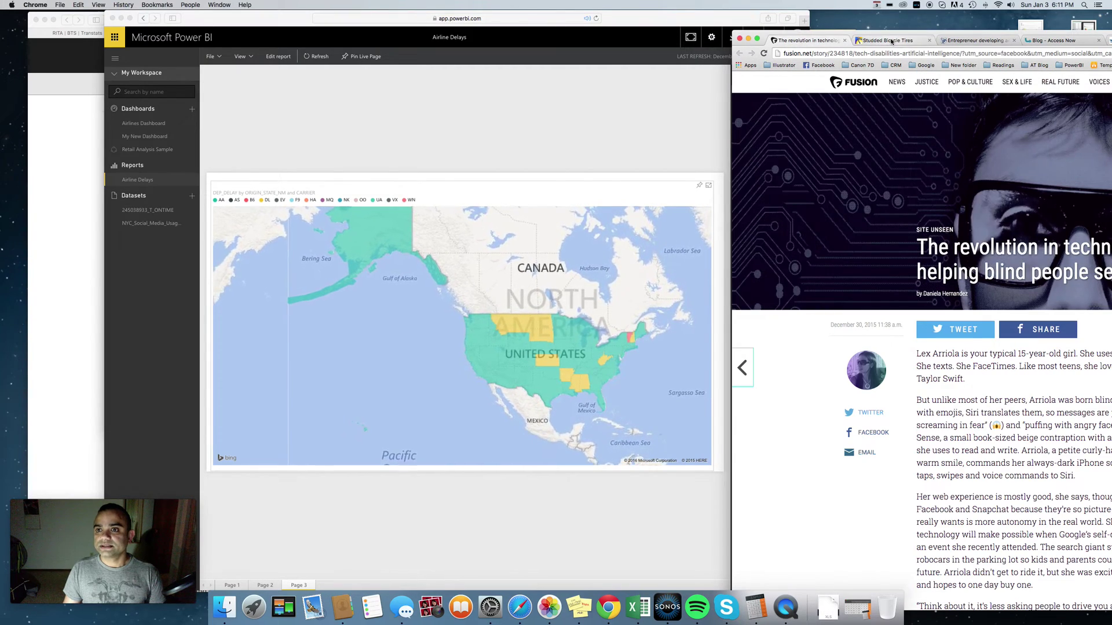
left_click(899, 40)
left_click_drag(900, 40, 699, 70)
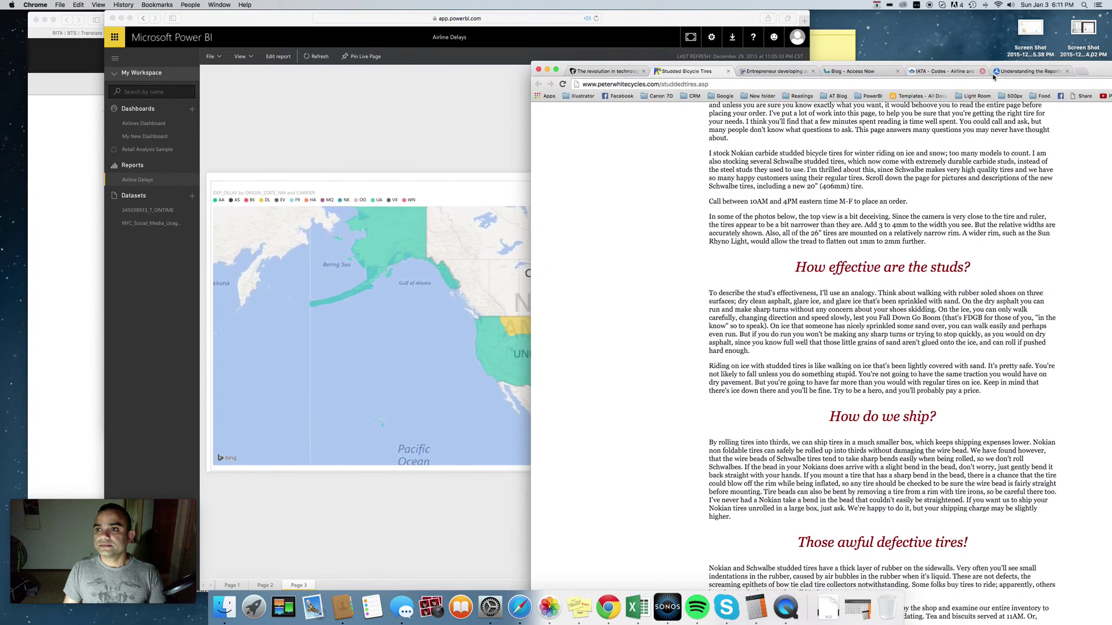
left_click(1035, 70)
left_click(944, 71)
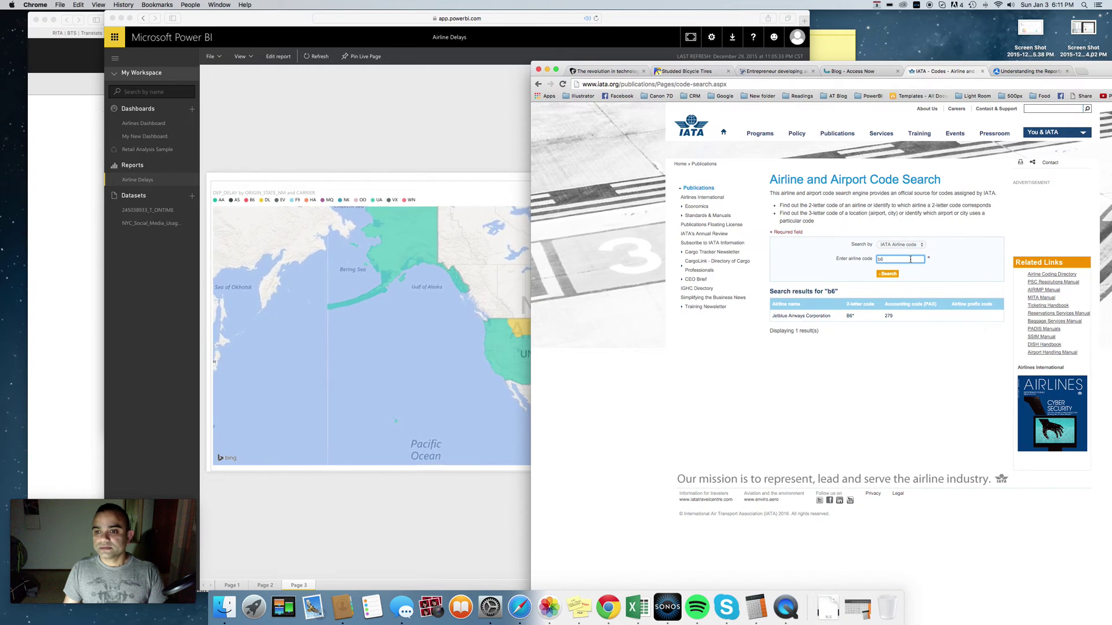
- Return to the Power BI report and inspect the northeastern states on the departure delay map
left_click(411, 310)
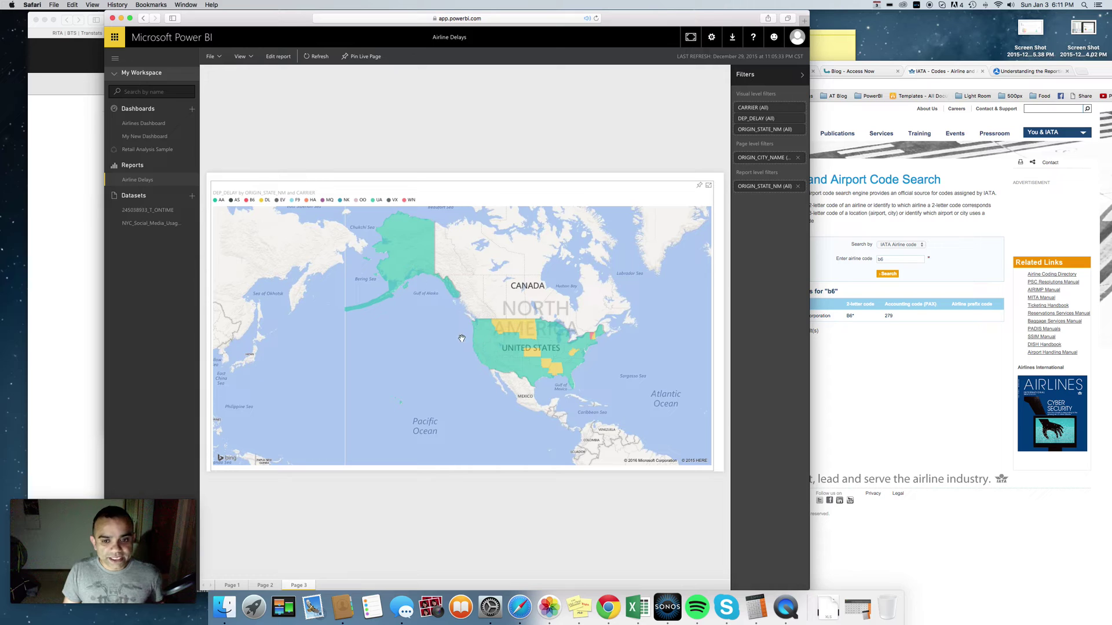
scroll(596, 346, "up", 2)
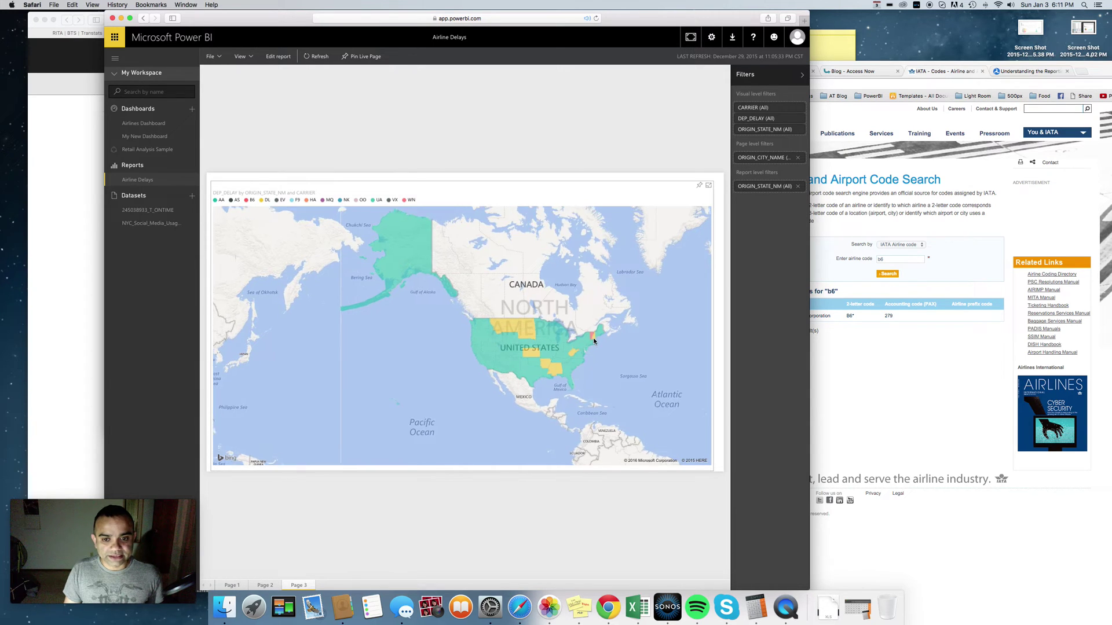
mouse_move(591, 342)
scroll(593, 343, "up", 2)
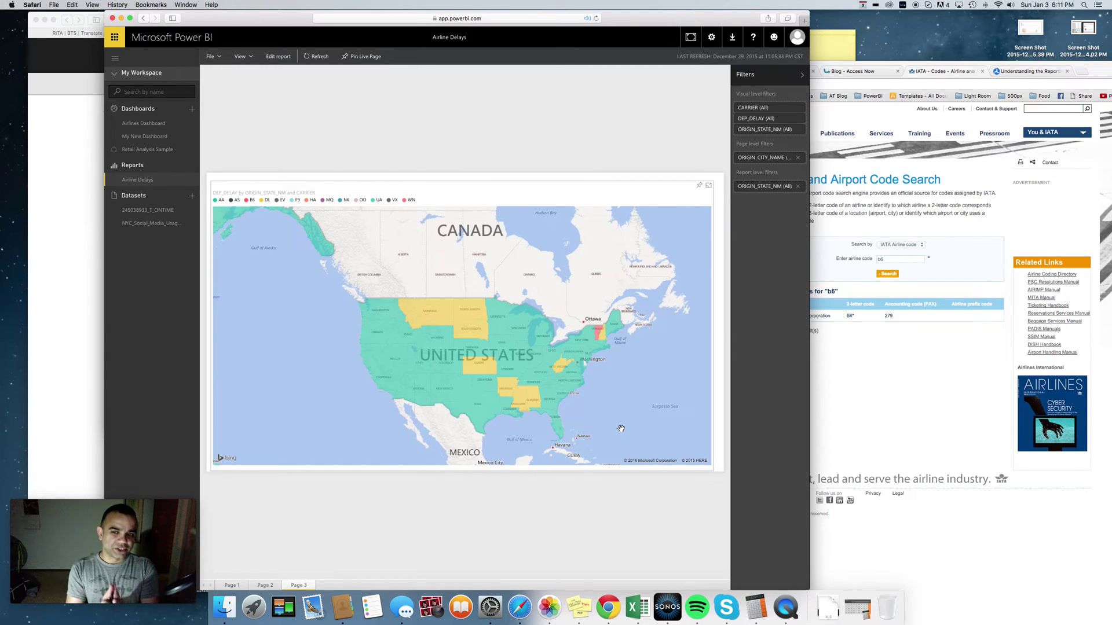
- Switch to the 245038933_T_ONTIME workbook in Excel and look over its origin, destination and departure delay columns
left_click(637, 607)
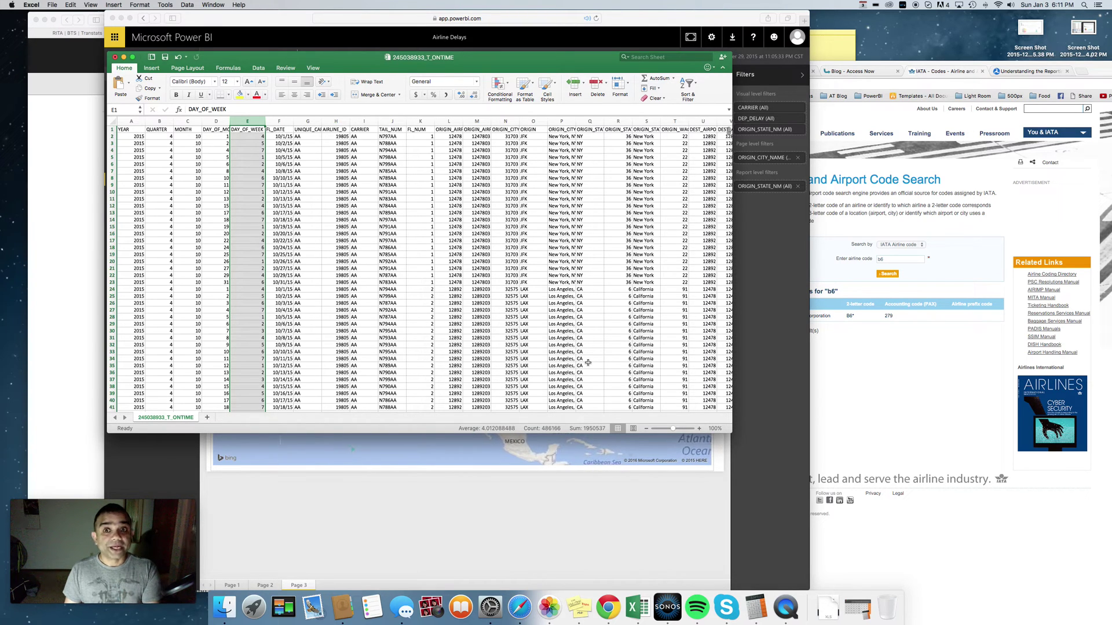
scroll(587, 362, "right", 15)
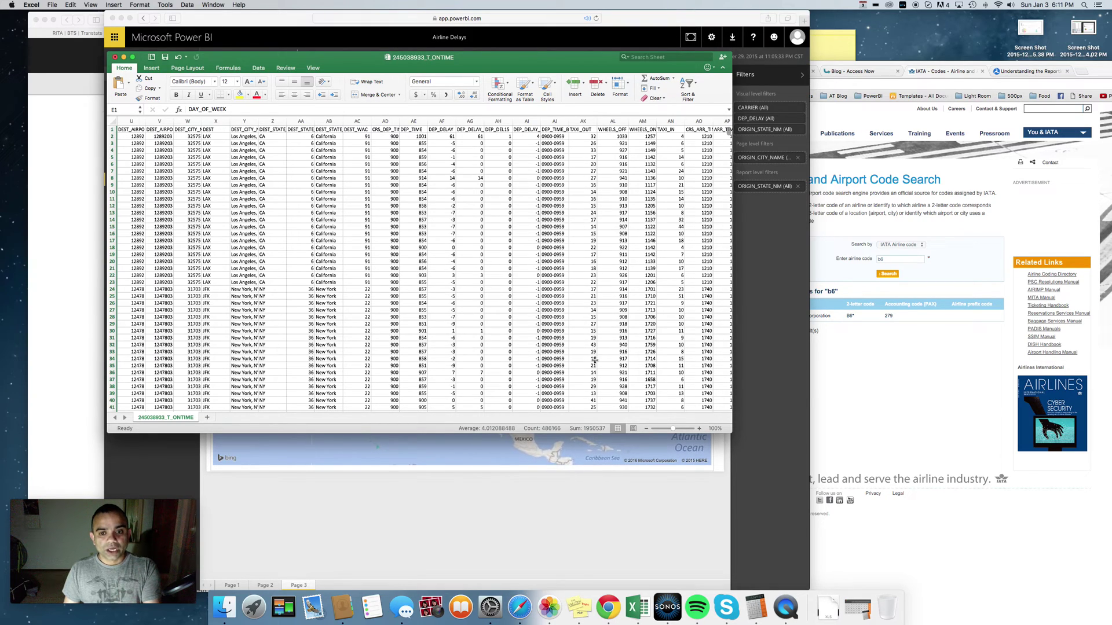
scroll(595, 360, "left", 15)
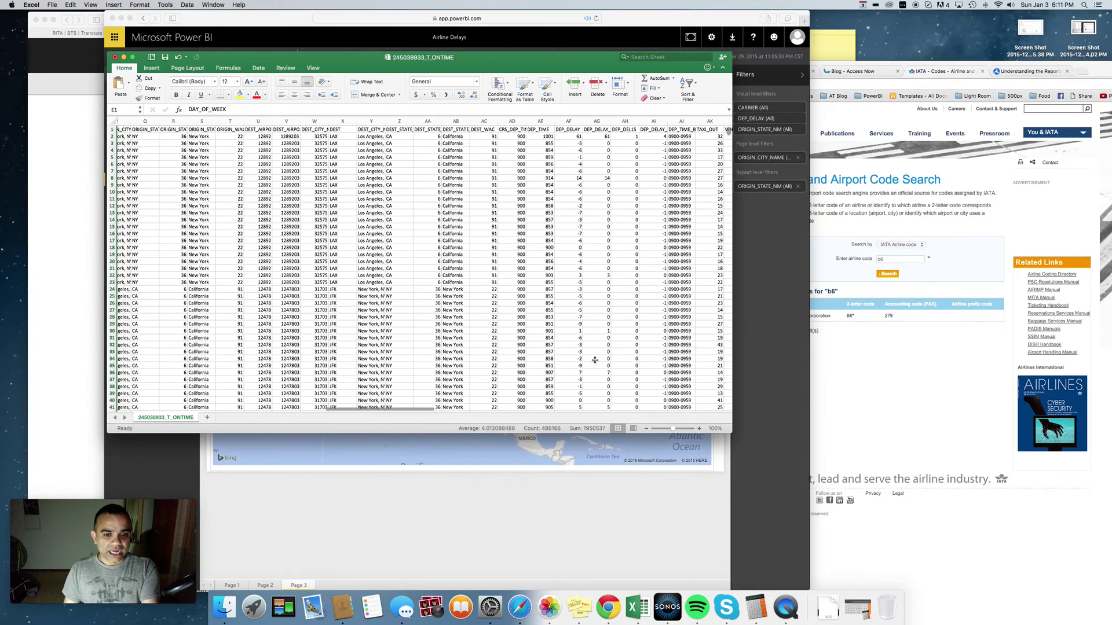
- Go back to the Power BI report and compare carriers by state on the map, from the East Coast to the central states
left_click(538, 496)
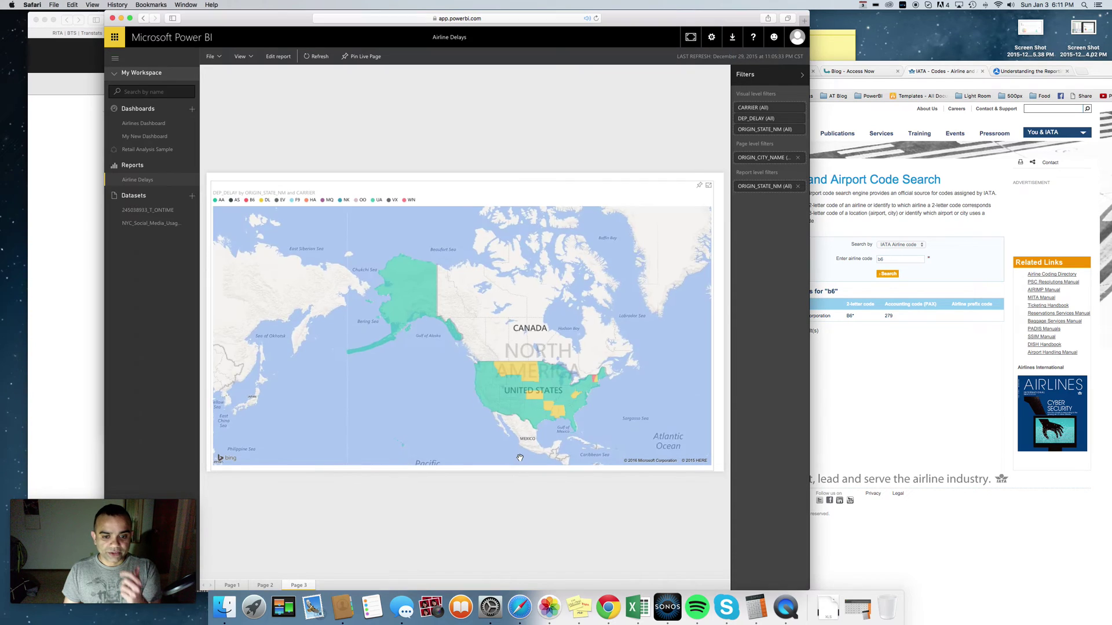
scroll(614, 415, "up", 3)
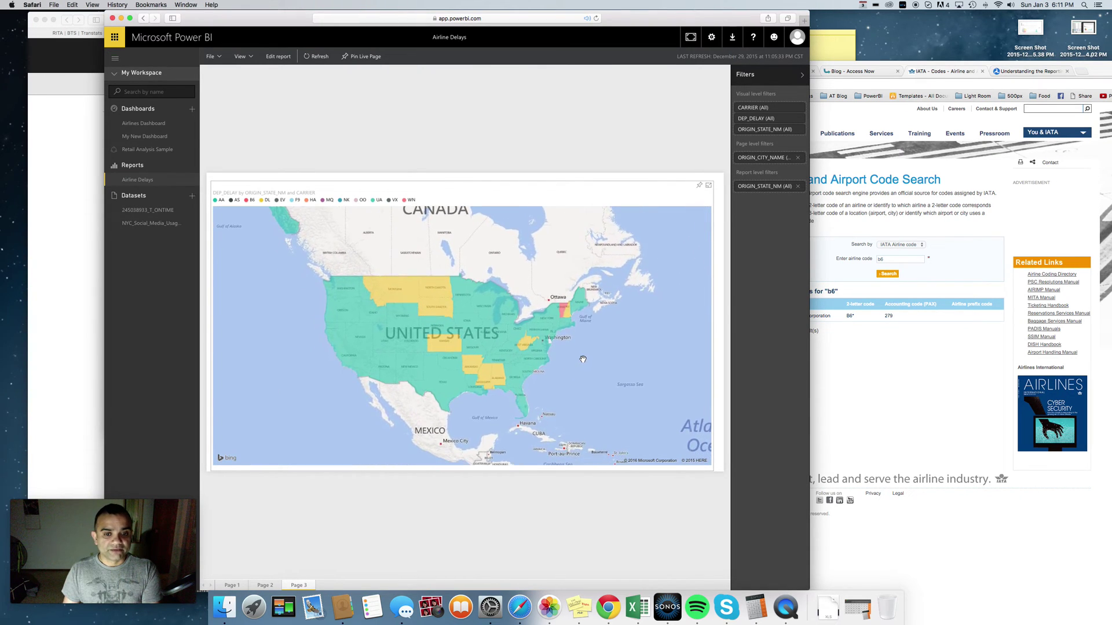
scroll(583, 360, "up", 2)
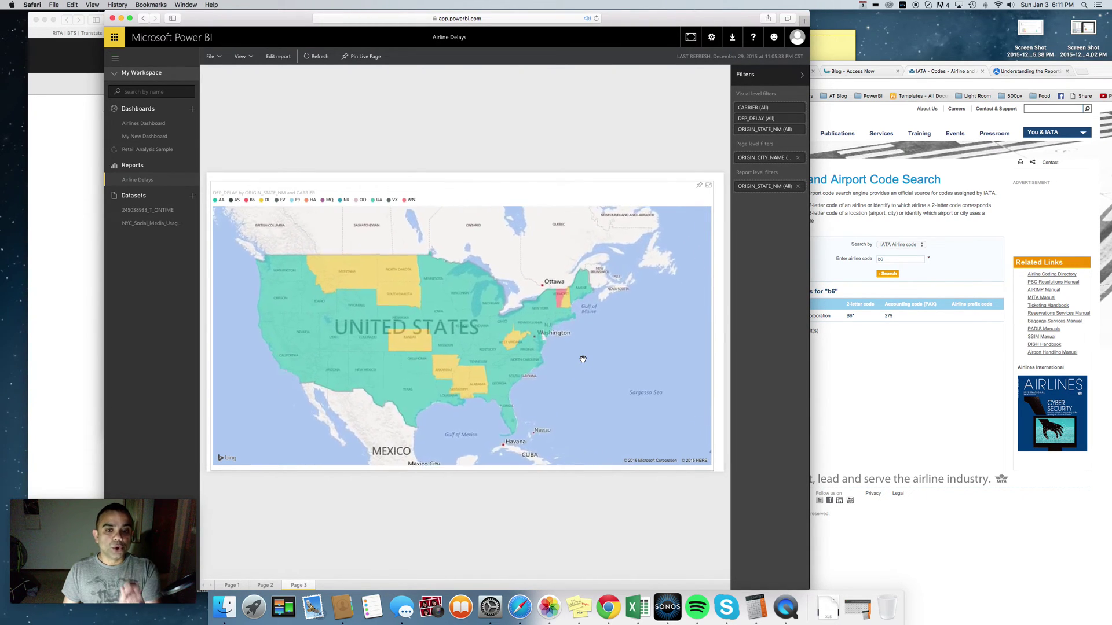
scroll(583, 359, "up", 2)
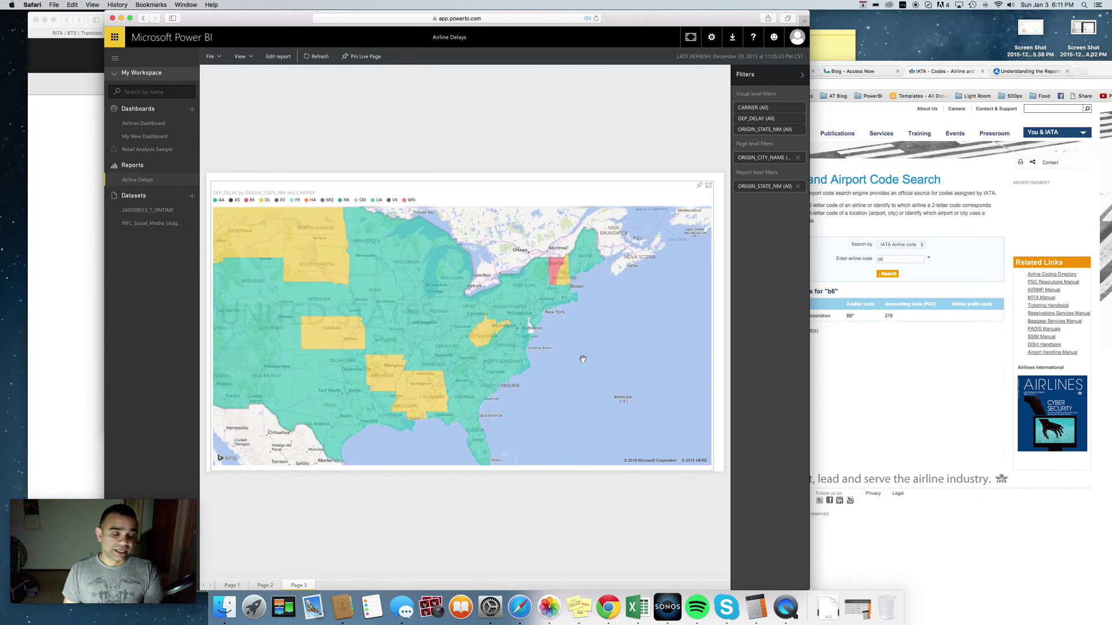
scroll(475, 364, "down", 2)
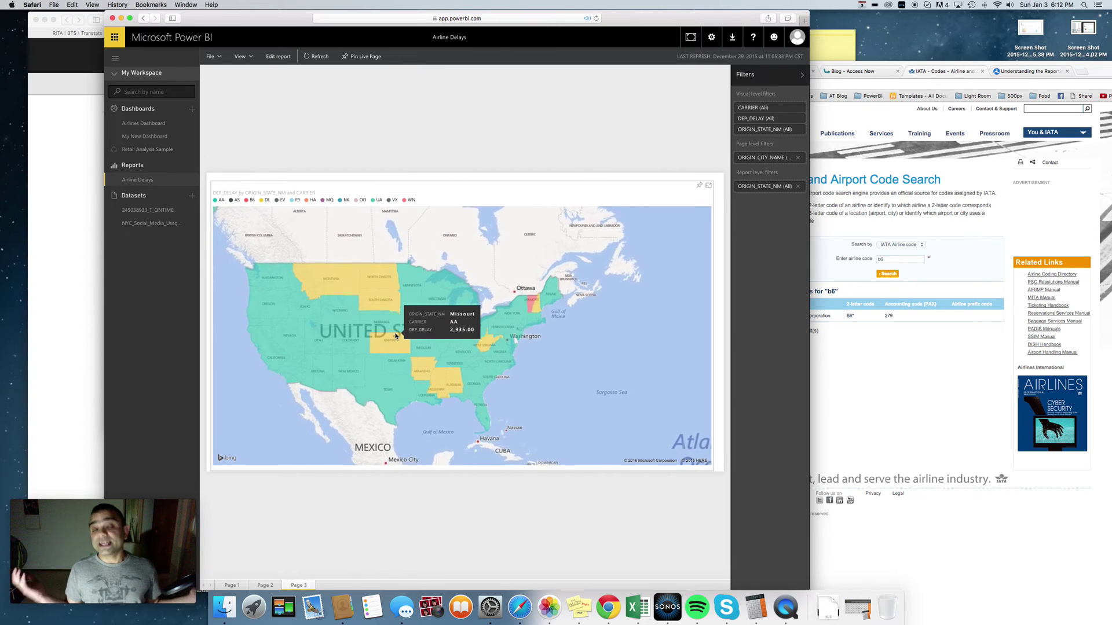
- Review the charts on Pages 1, 2 and 3 of the Airline Delays report once more, ending on Page 1
left_click(232, 586)
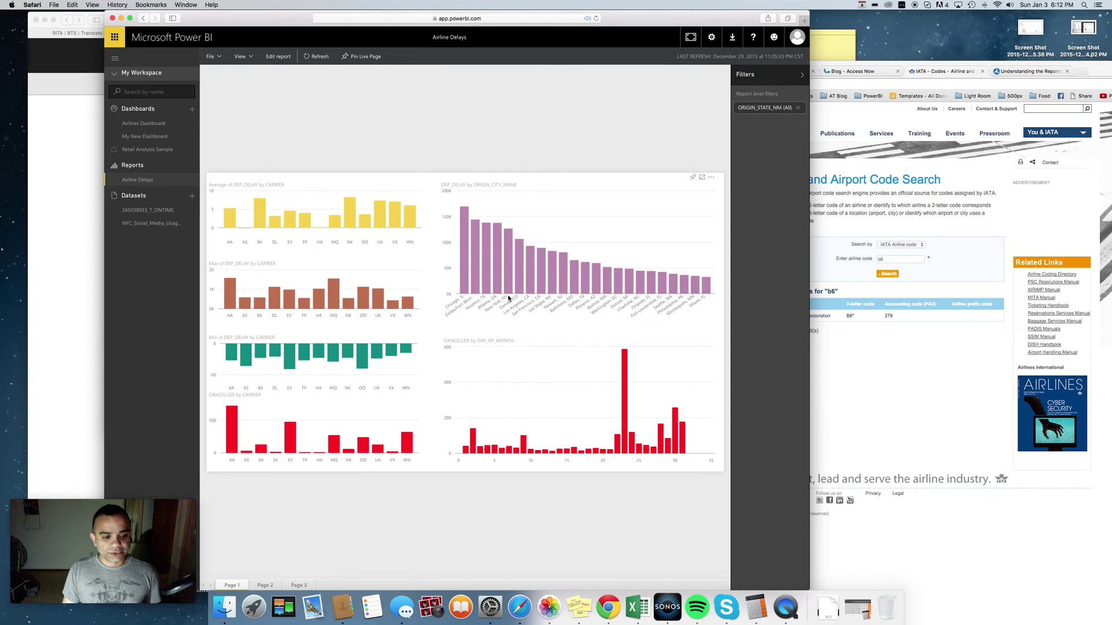
left_click(265, 585)
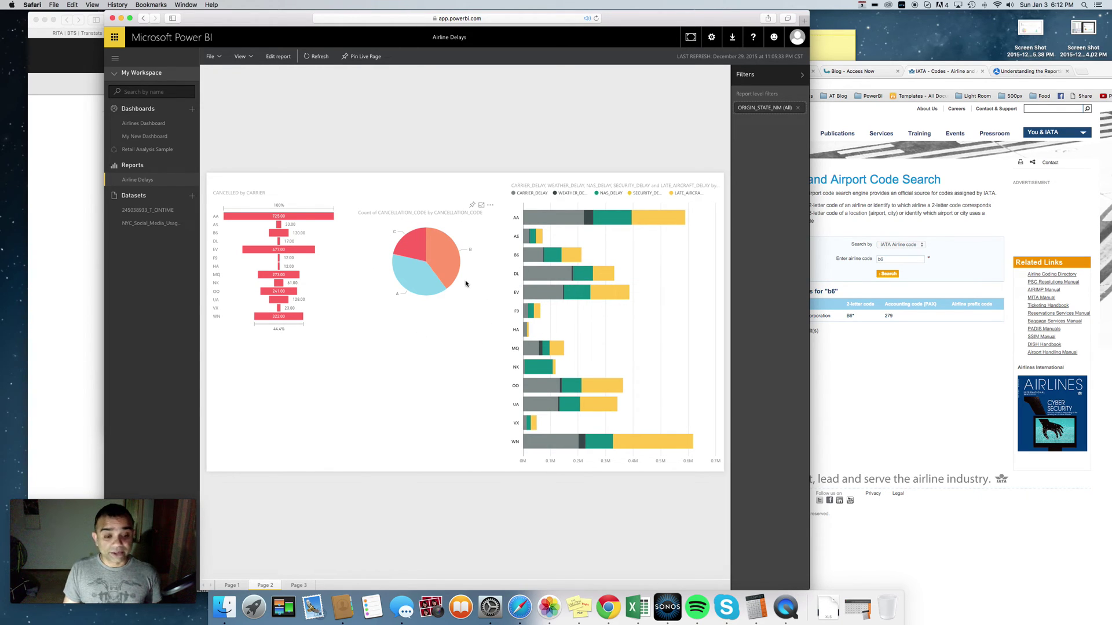
left_click(299, 585)
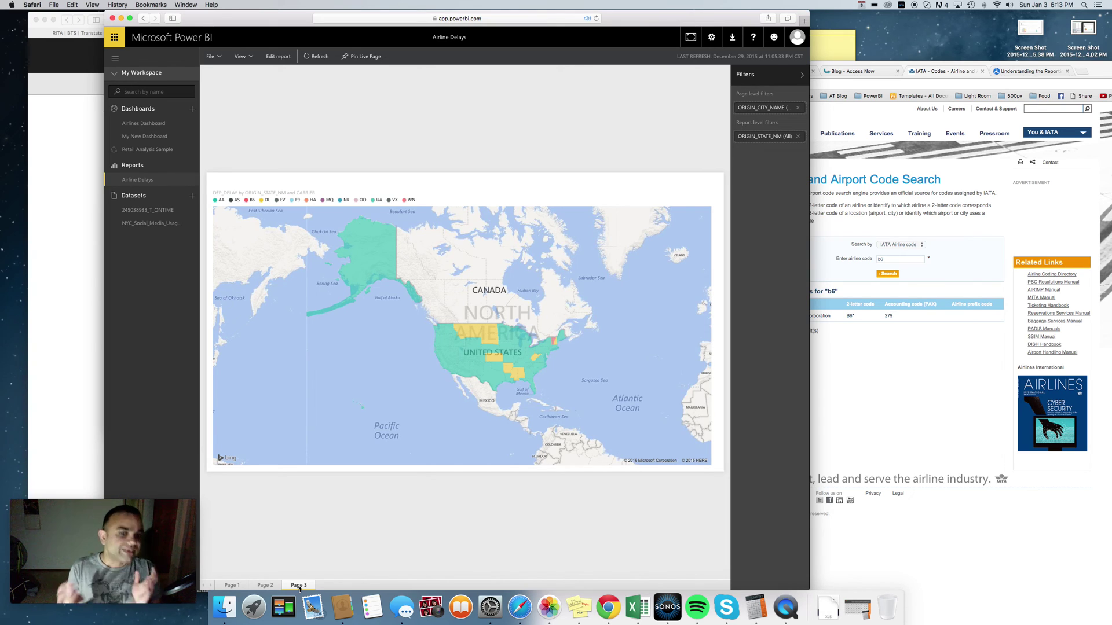
left_click(264, 586)
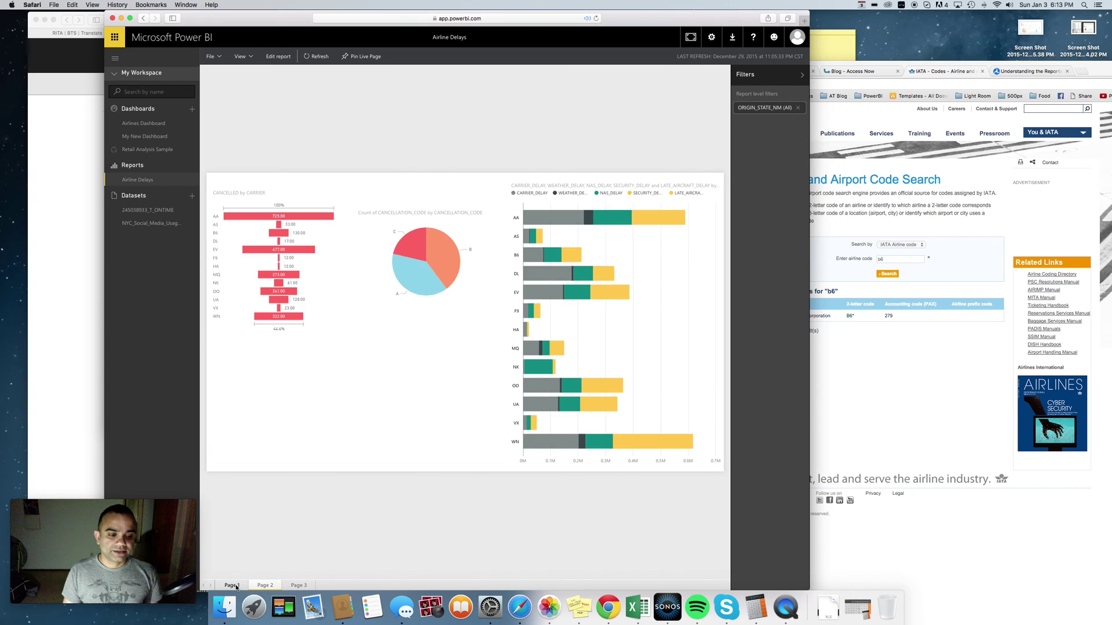
left_click(234, 586)
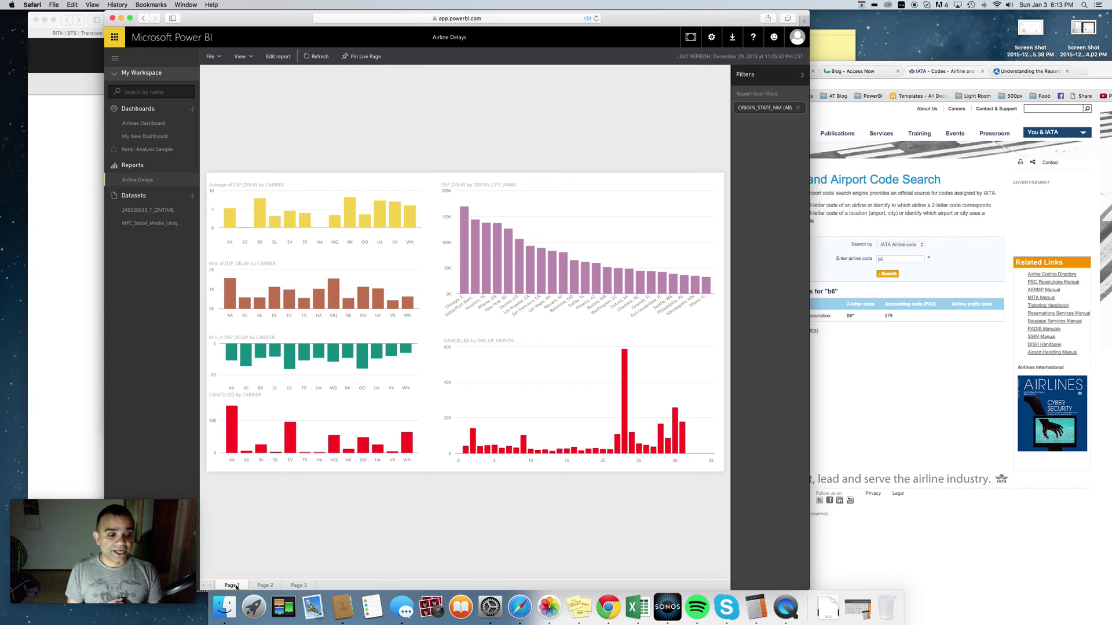